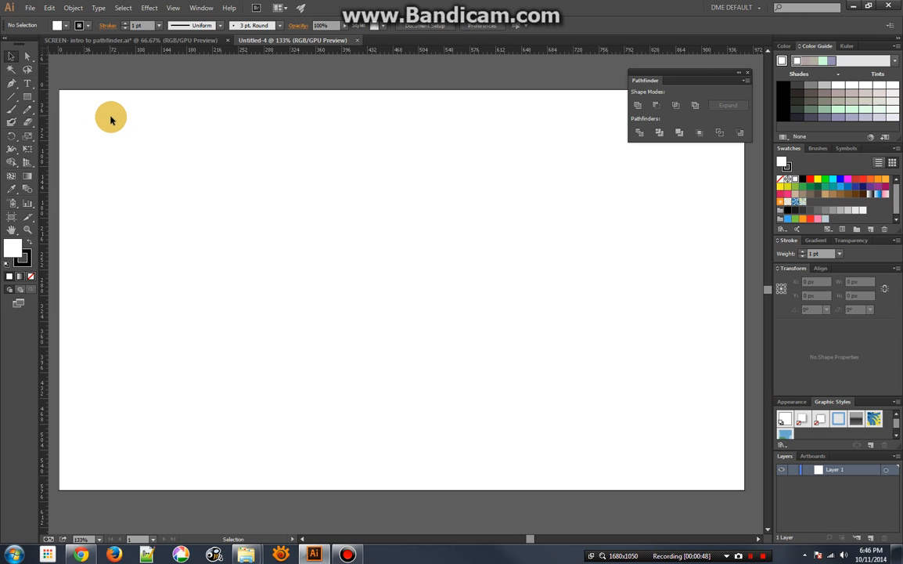
Show the grid and set the guide color to Light Blue in the Guides & Grid preferences
left_click(173, 8)
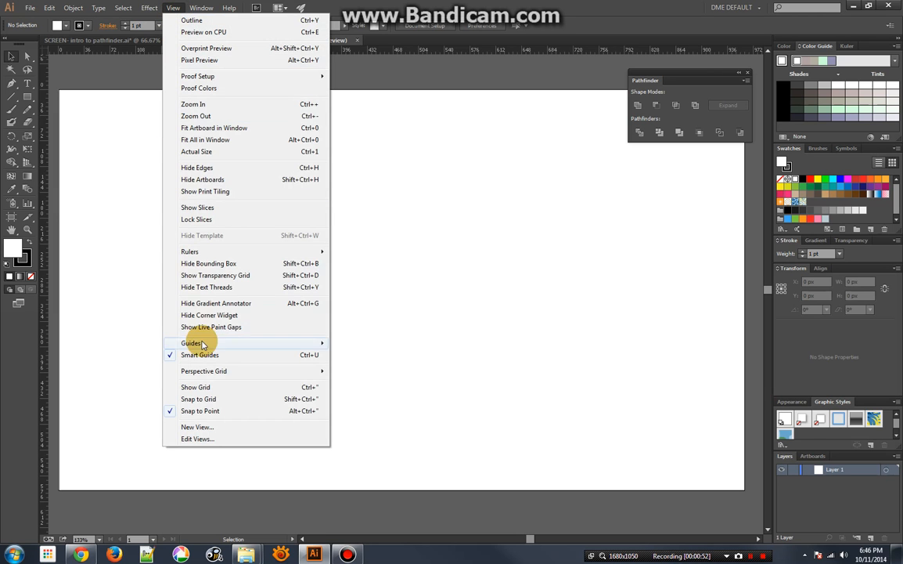
left_click(200, 388)
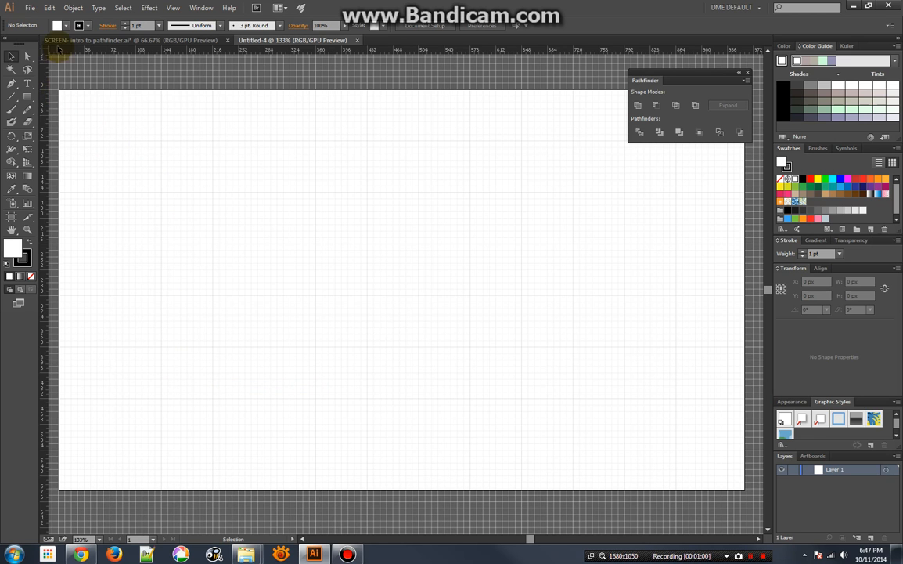
left_click(48, 8)
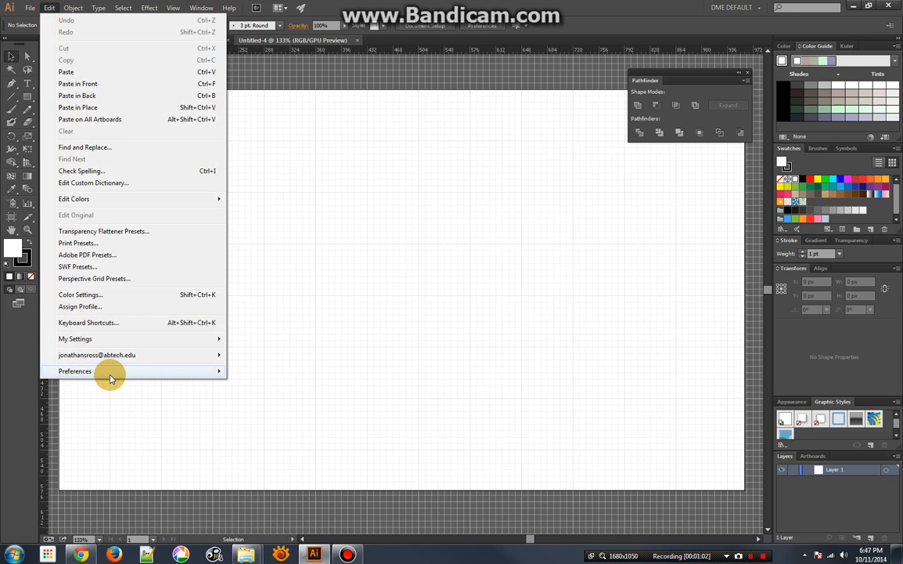
mouse_move(111, 372)
left_click(264, 430)
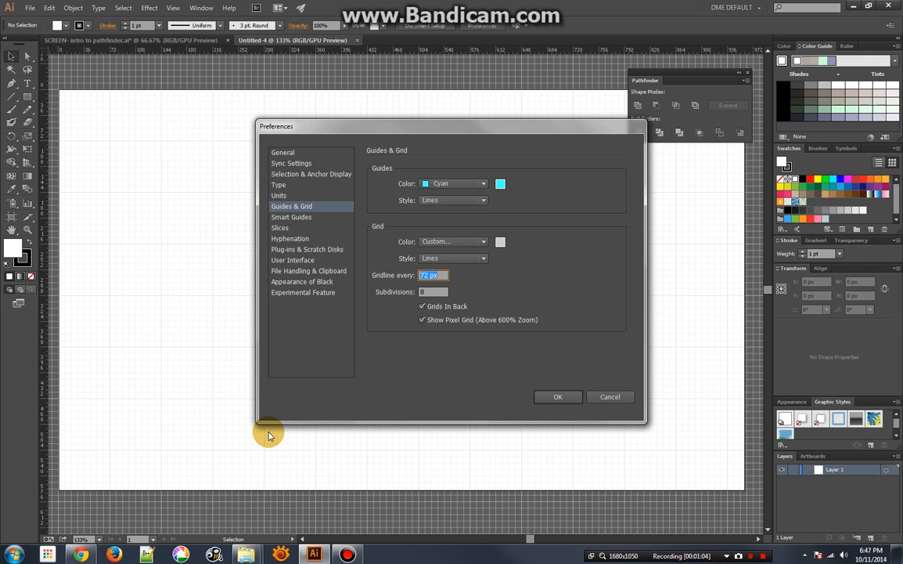
left_click(447, 186)
left_click(448, 187)
left_click(448, 186)
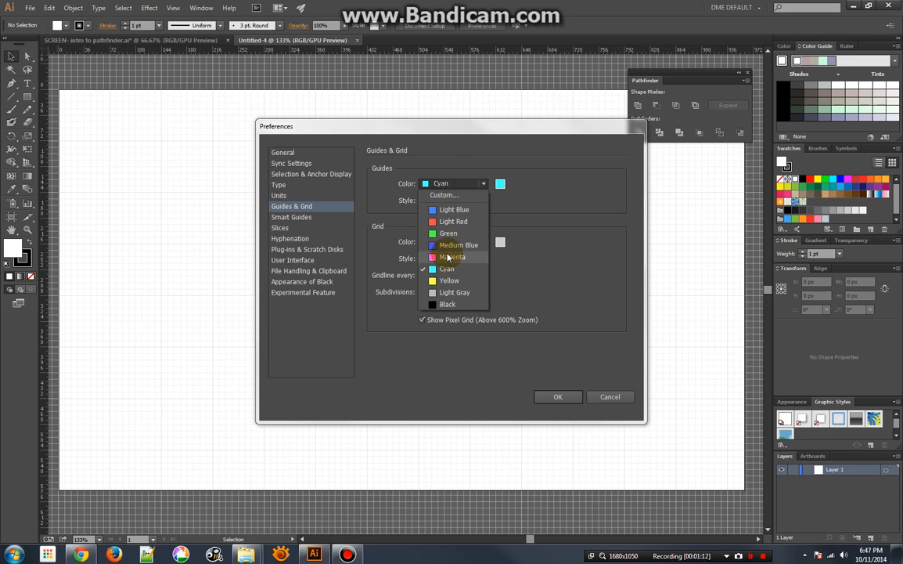
left_click(450, 209)
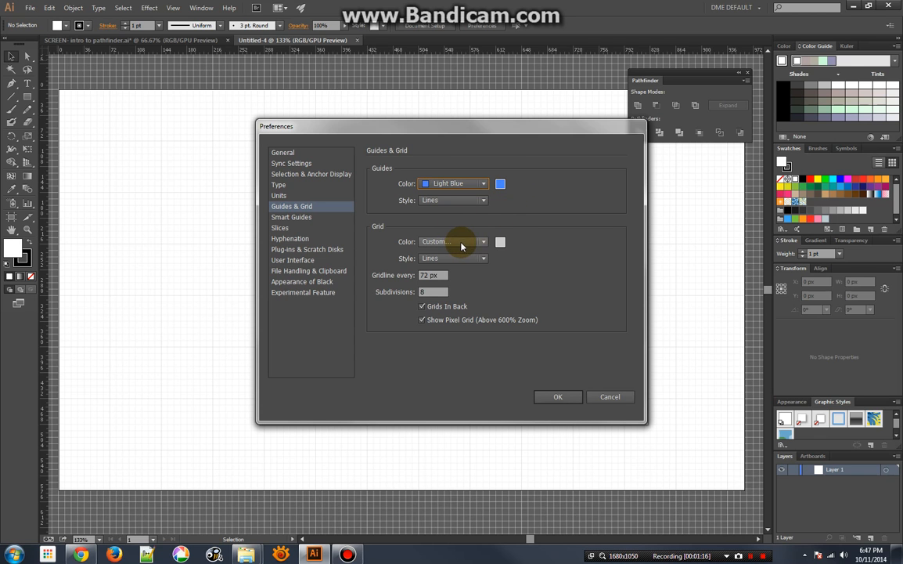
Darken the grid color to a custom gray of RGB 174, 174, 174 and turn on Snap to Grid
left_click(501, 241)
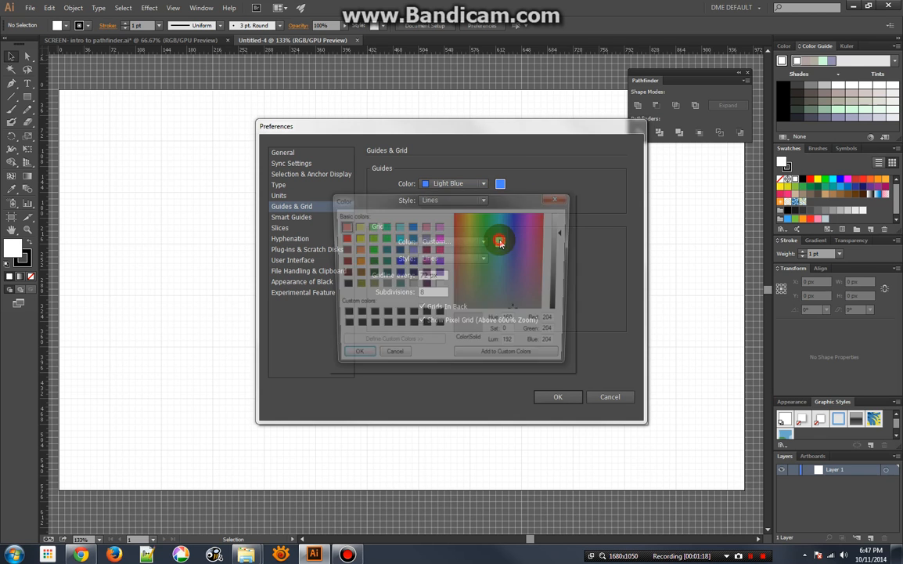
left_click_drag(564, 231, 566, 248)
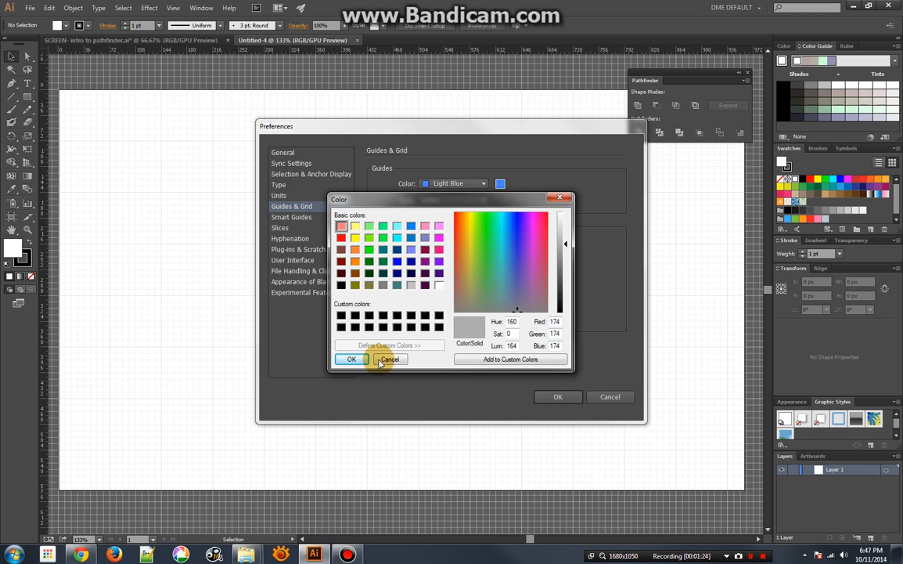
left_click(349, 359)
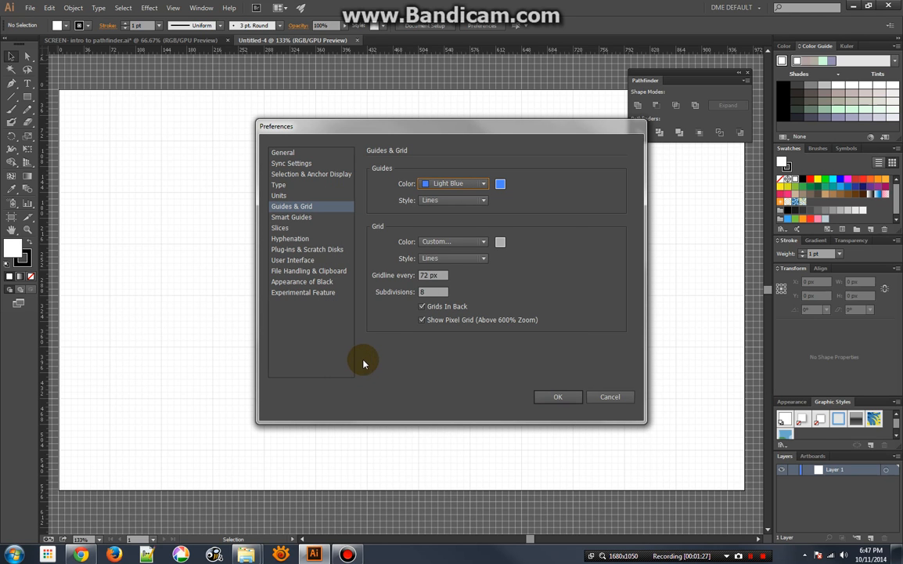
left_click(427, 275)
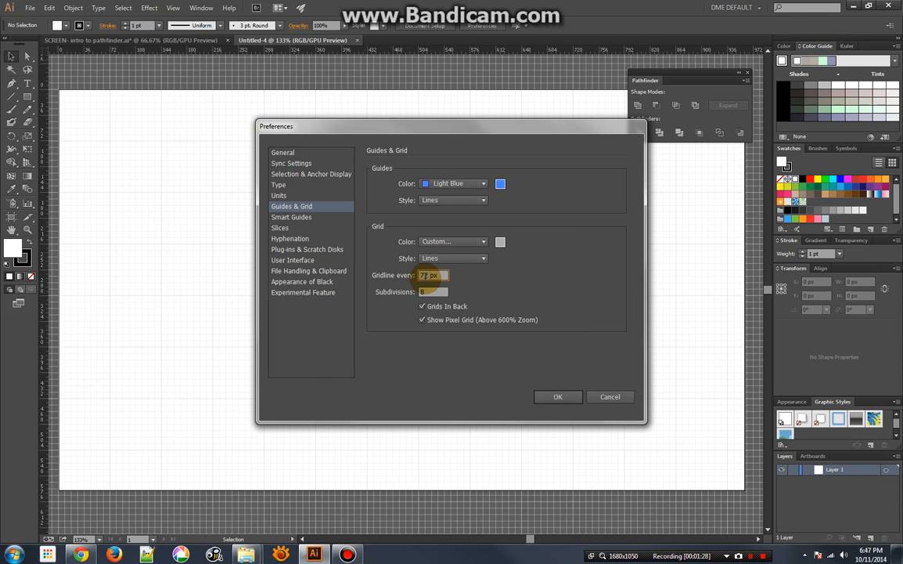
left_click(432, 292)
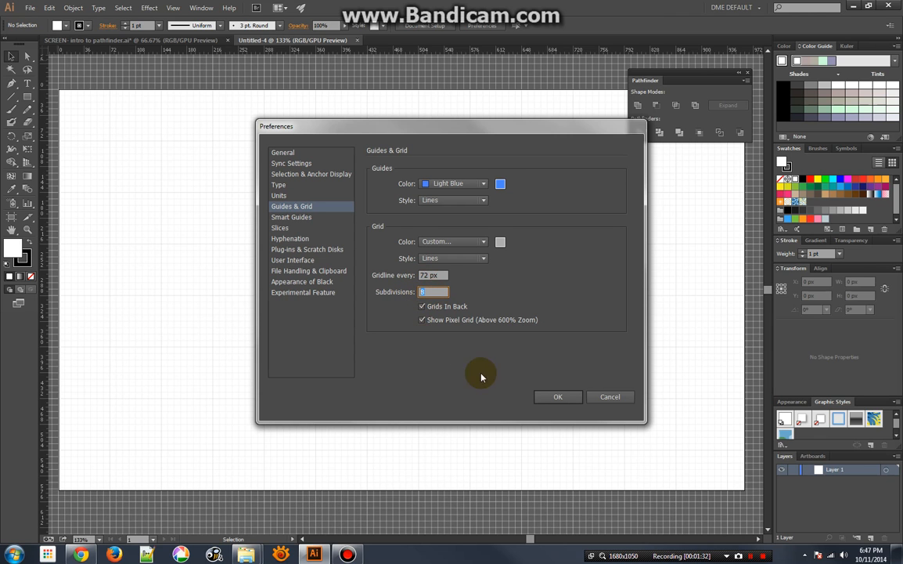
left_click(554, 396)
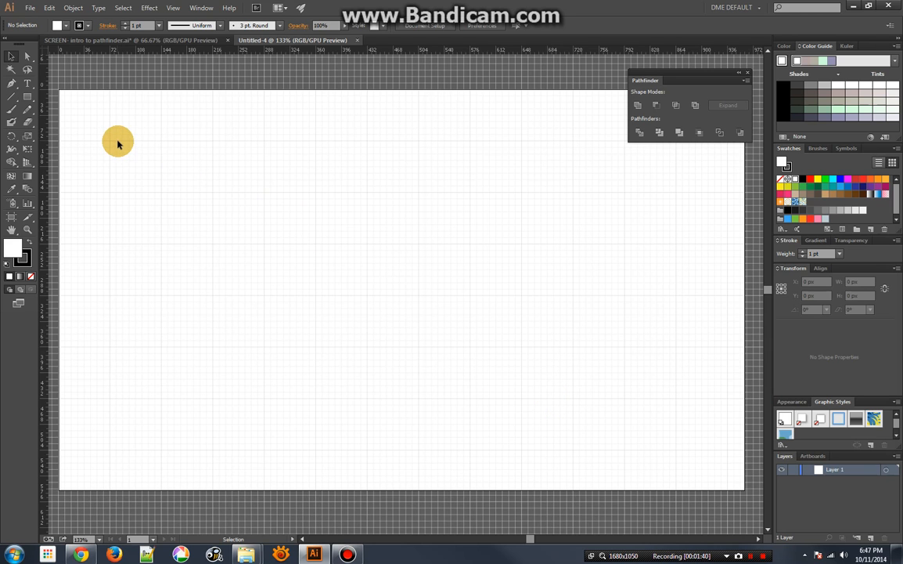
left_click(174, 9)
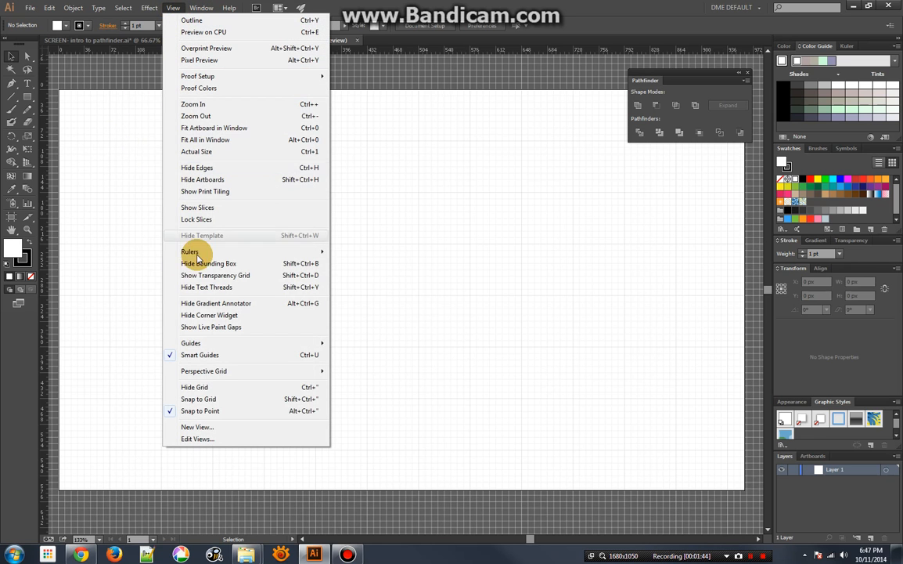
left_click(216, 398)
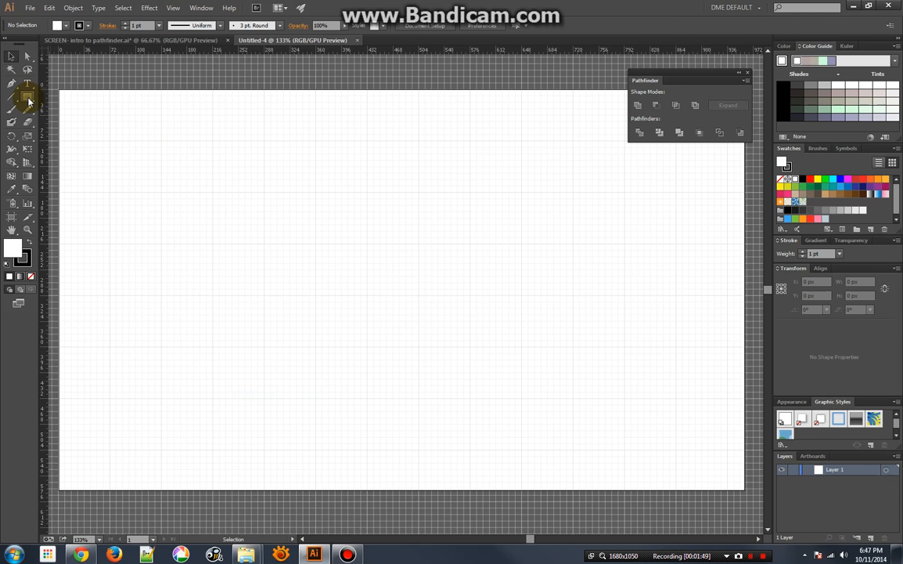
Draw a 72 × 72 px square centered at X 108, Y 108 px and swap its colors to black fill and white stroke
left_click(28, 97)
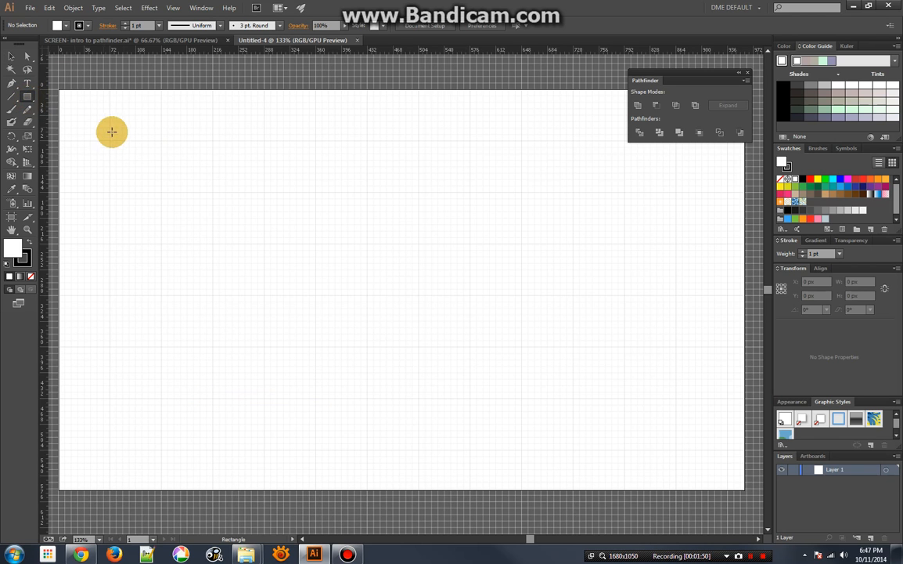
left_click_drag(109, 140, 161, 194)
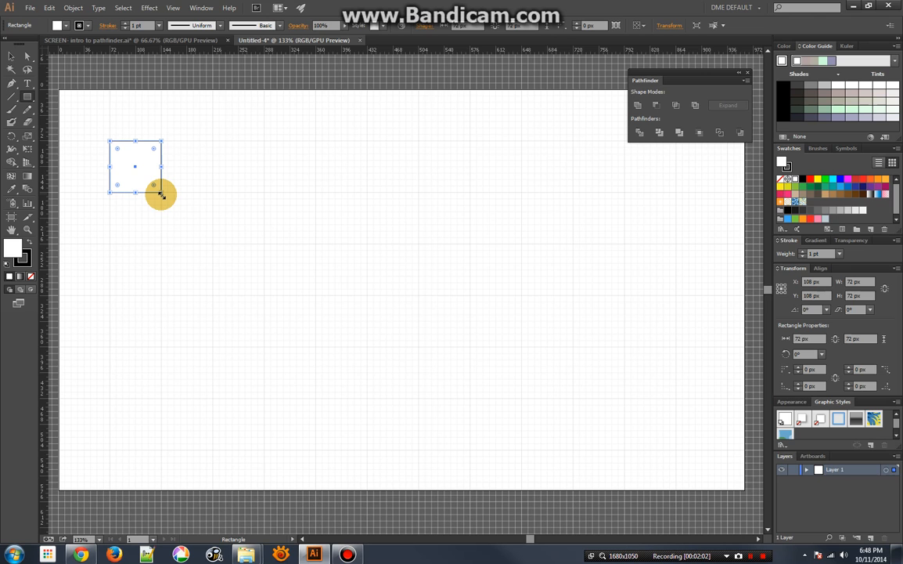
left_click(29, 247)
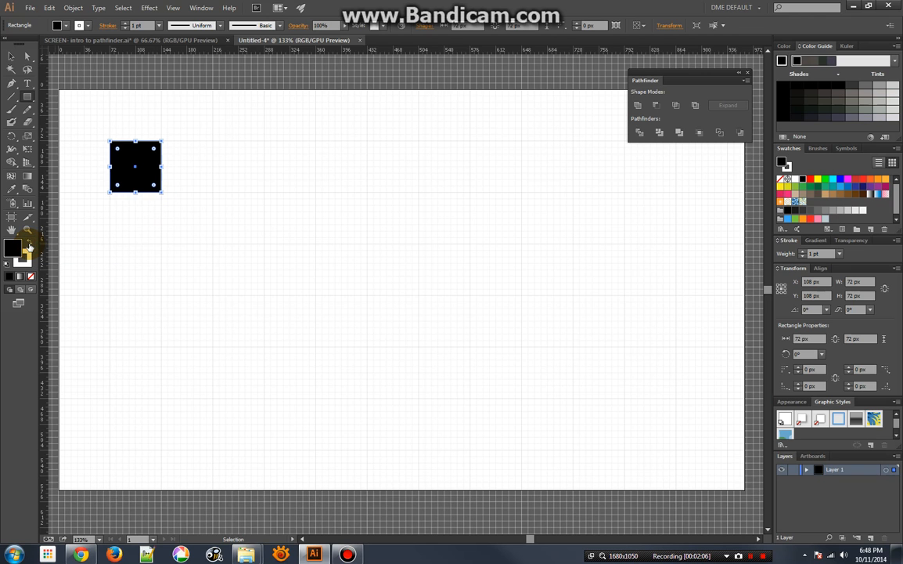
Draw a 36 × 108 px upright rectangle and a 108 × 36 px flat rectangle, both centered on the square
key("m")
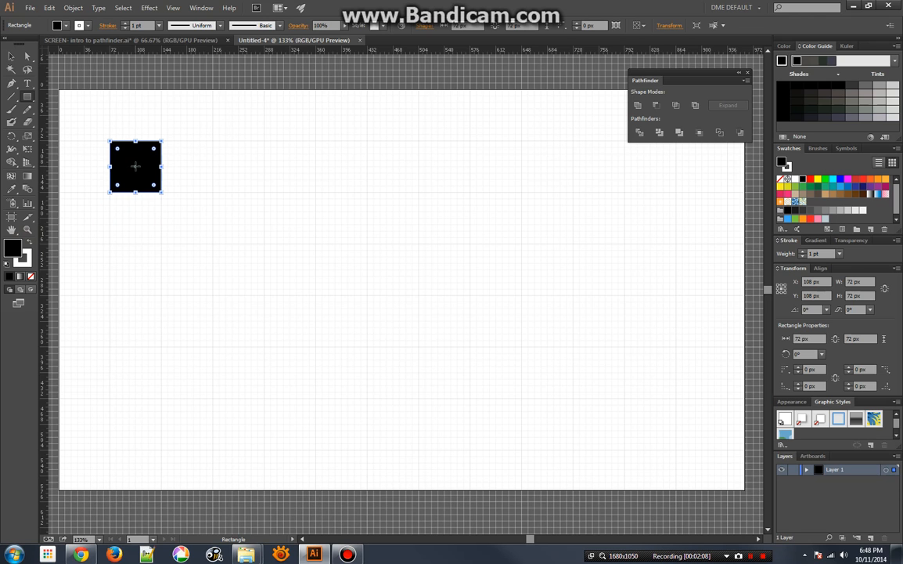
left_click_drag(135, 165, 145, 127)
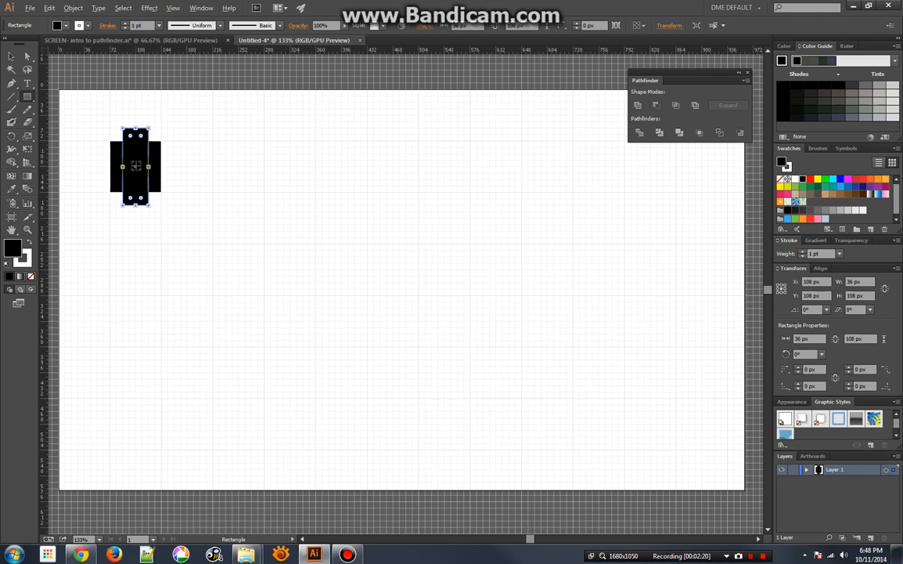
left_click_drag(136, 166, 176, 179)
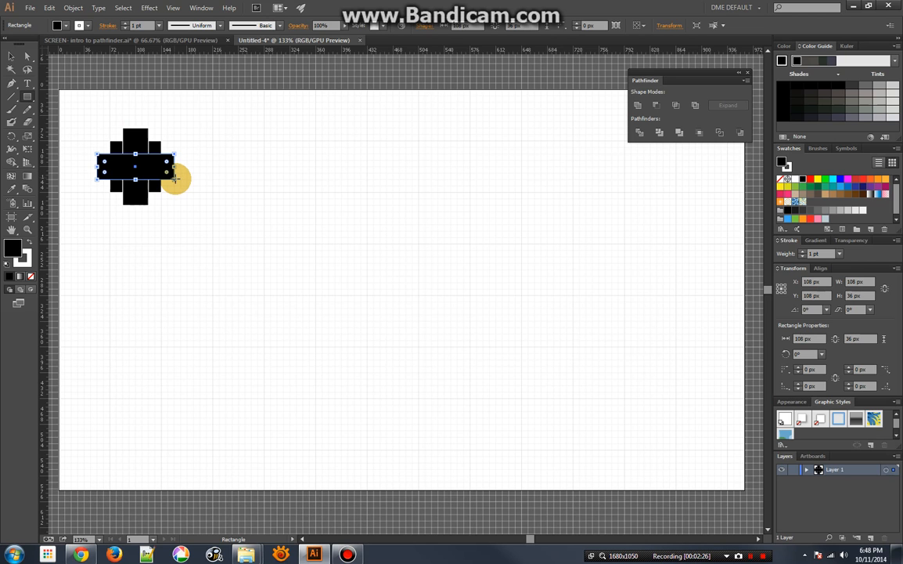
left_click(11, 57)
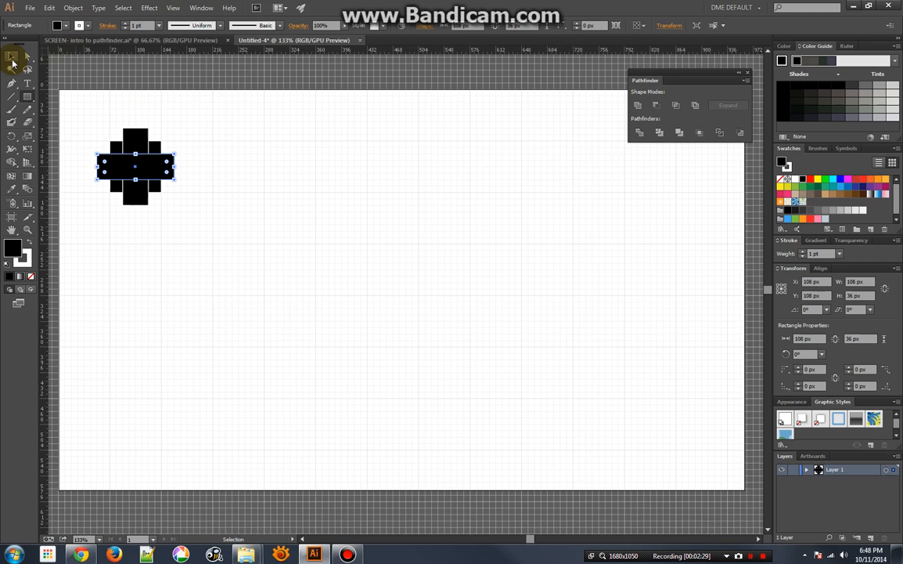
left_click(102, 126)
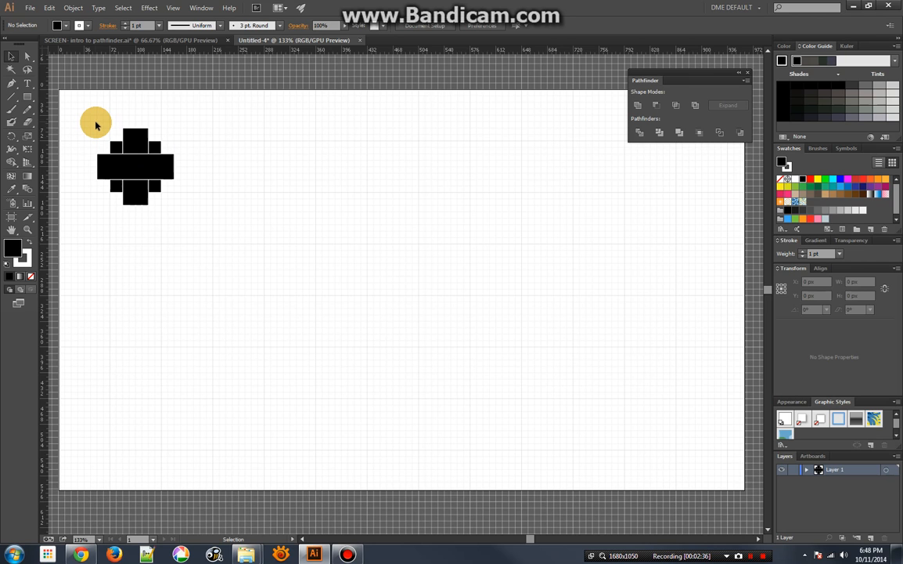
Copy the three overlapping rectangles 144 px to the right and repeat the copy to make a horizontal row of six sets
left_click_drag(95, 125, 176, 198)
left_click_drag(137, 168, 237, 167)
key("a")
key("ctrl+d")
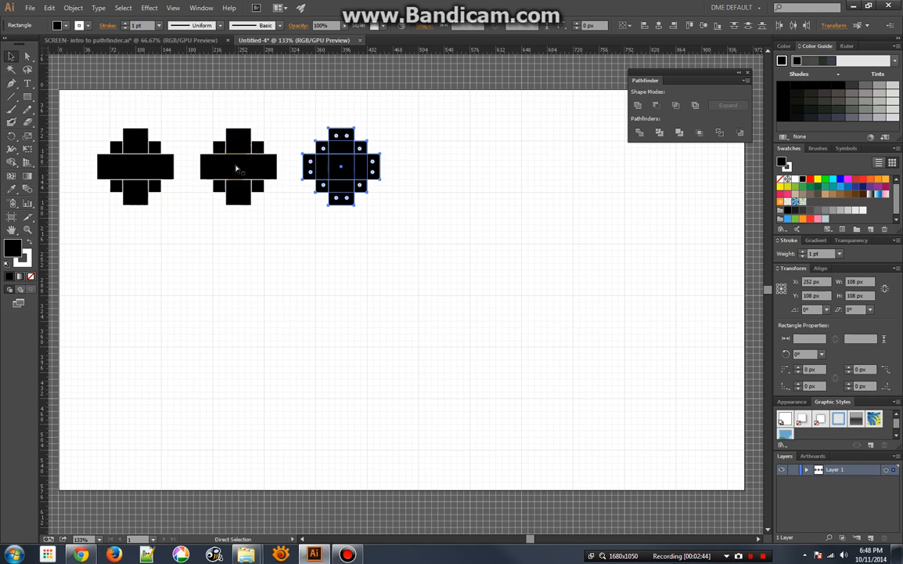
key("ctrl+d")
key("ctrl+d")
key("ctrl+d")
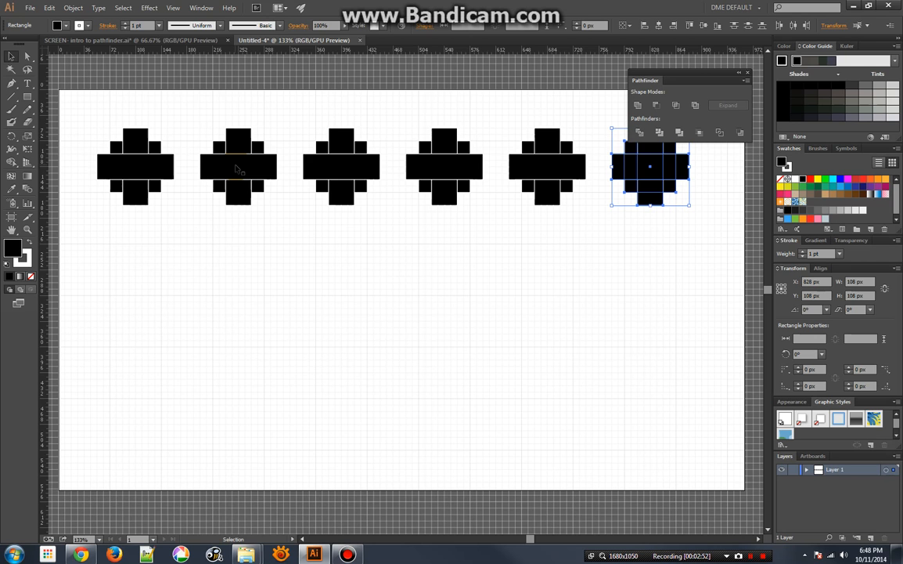
Place horizontal guides at Y 108 px through the row's center and at Y 288 px across the artboard
left_click_drag(94, 97, 104, 108)
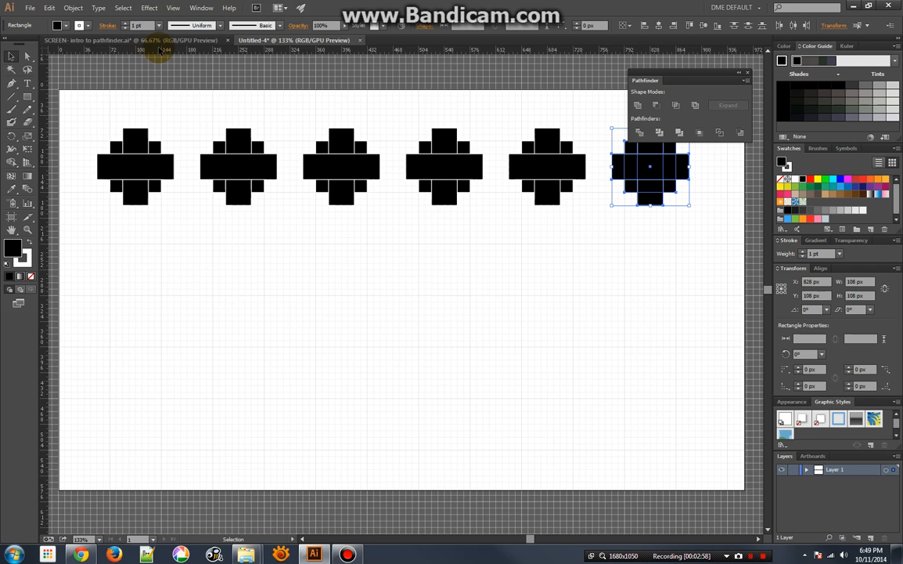
left_click_drag(158, 50, 184, 167)
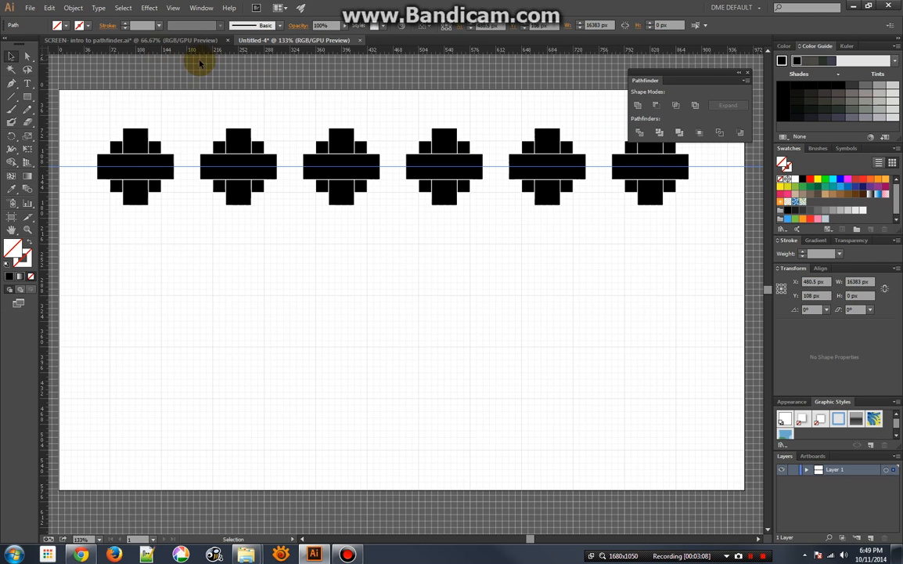
left_click_drag(193, 51, 175, 298)
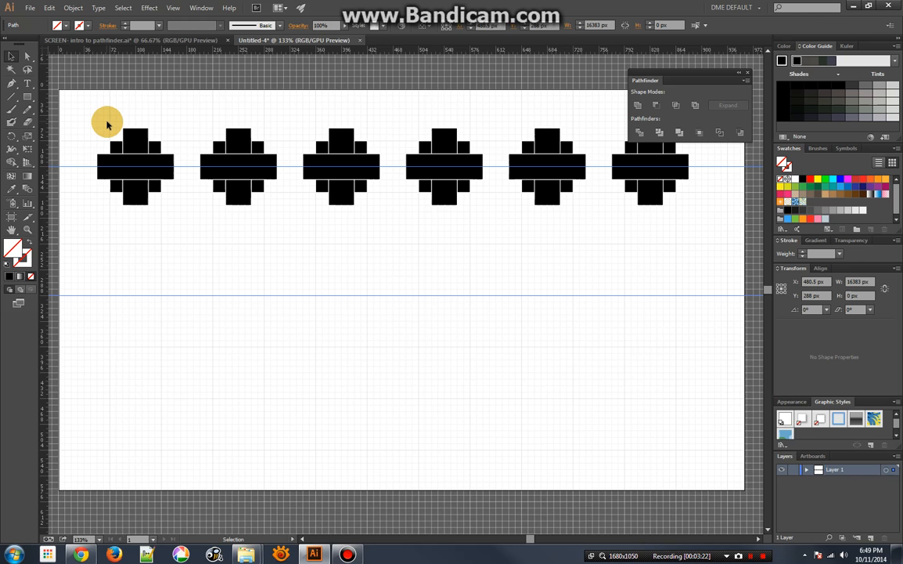
Lock both horizontal guides so that they cannot be selected with the shapes
left_click_drag(101, 122, 186, 222)
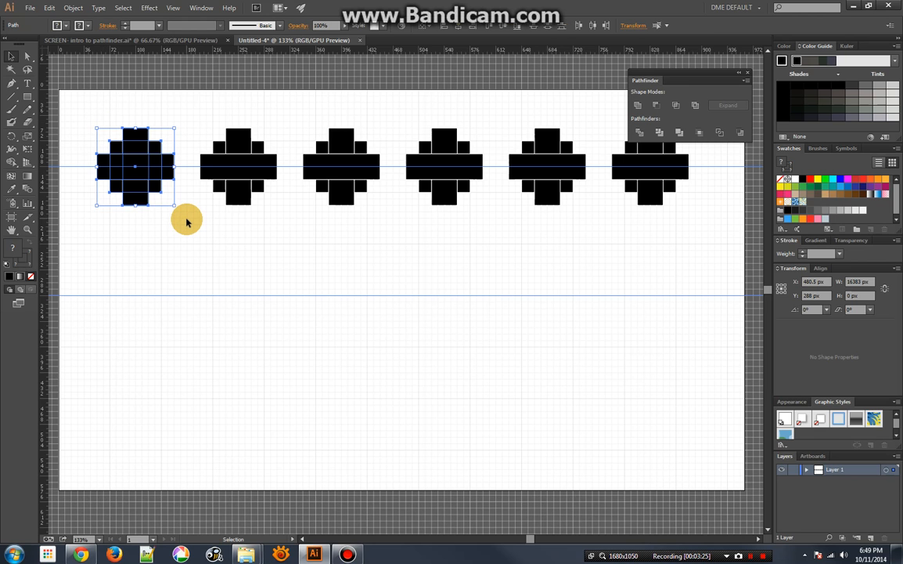
left_click(188, 170)
left_click(188, 170)
mouse_move(187, 170)
left_mouse_down()
mouse_move(188, 195)
mouse_move(187, 168)
left_mouse_up()
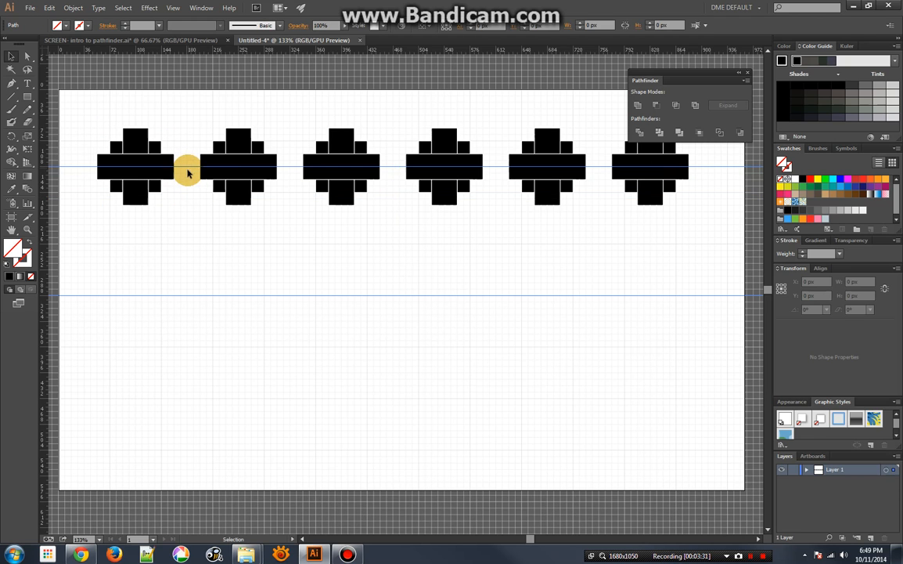
left_click(175, 8)
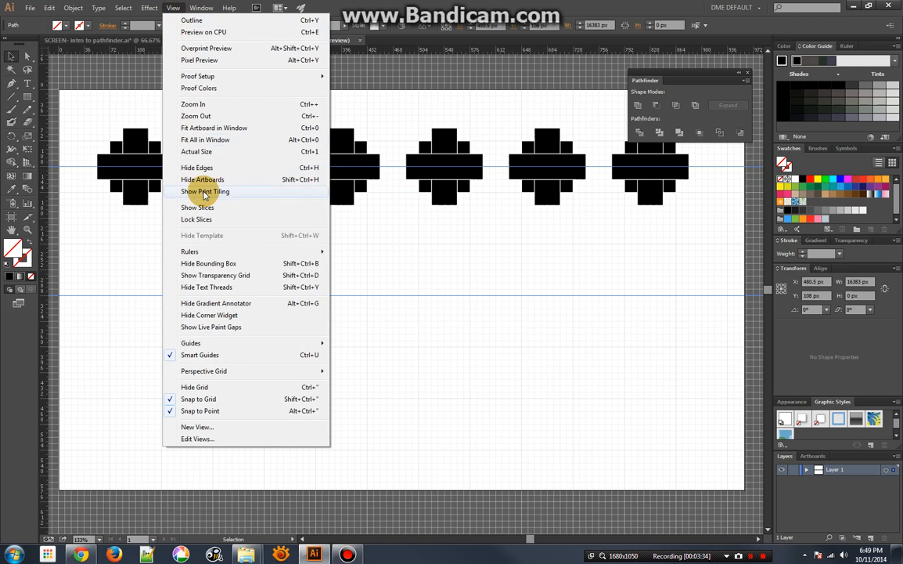
mouse_move(228, 343)
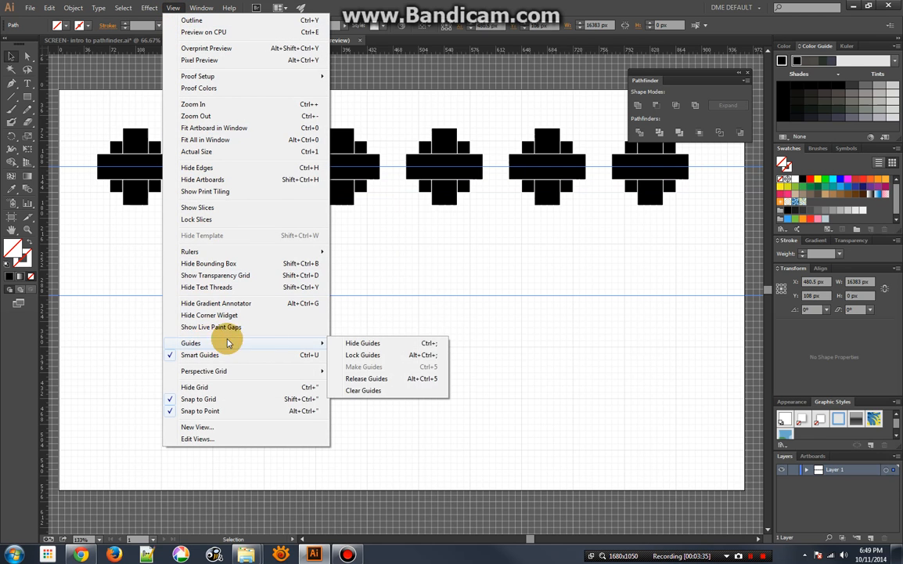
left_click(408, 355)
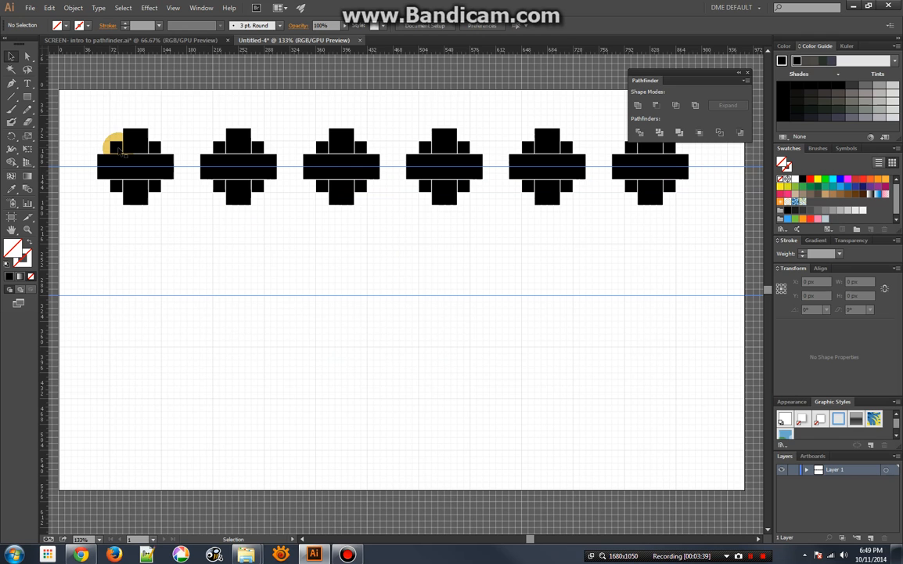
Merge the three rectangles of the first set in the row into one shape with Pathfinder Unite
left_click_drag(107, 121, 165, 203)
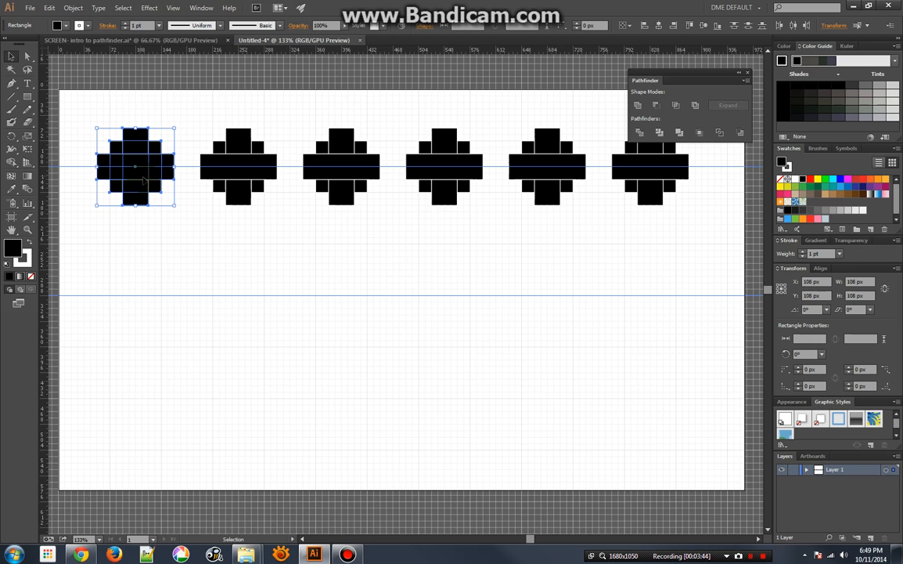
left_click(637, 108)
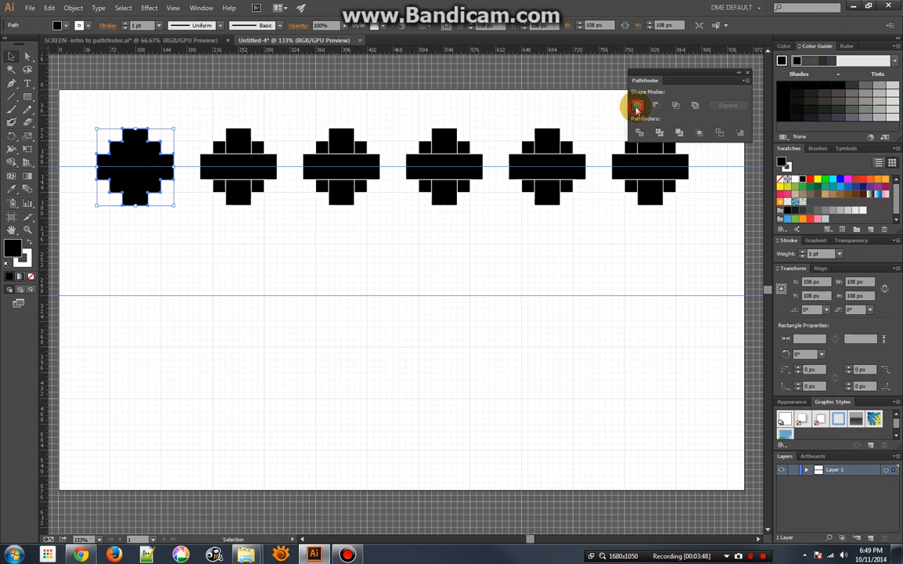
left_click(188, 131)
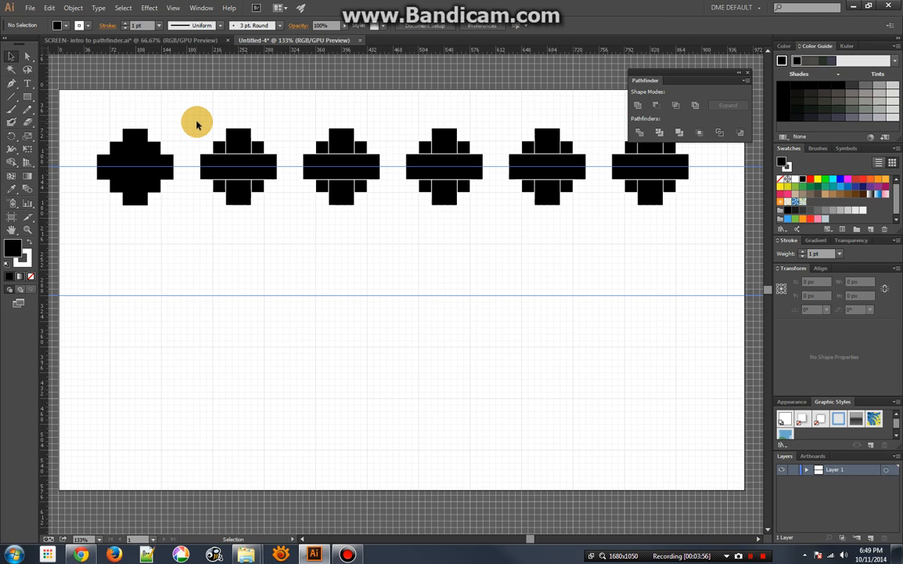
Try Pathfinder Minus Front on all three rectangles of the second set, and undo the subtraction
left_click_drag(198, 122, 280, 205)
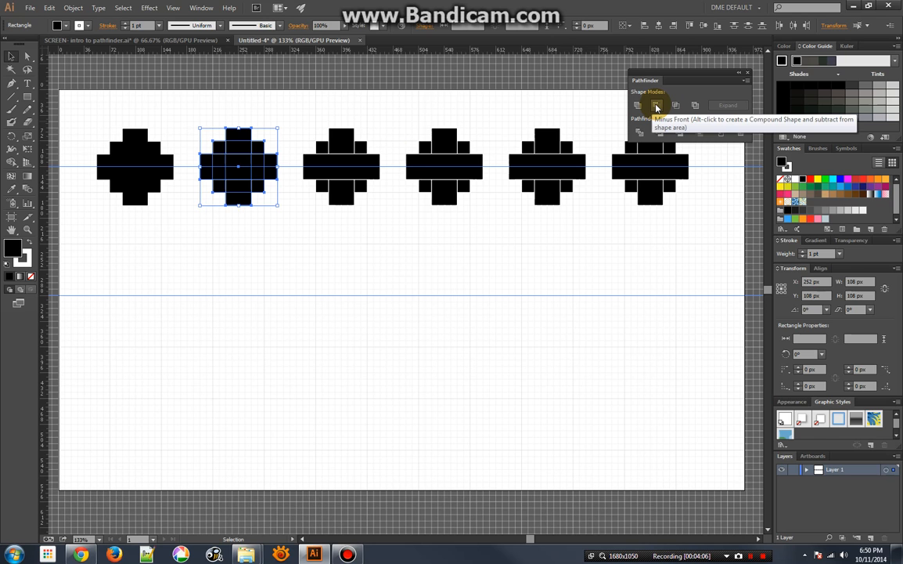
left_click(281, 125)
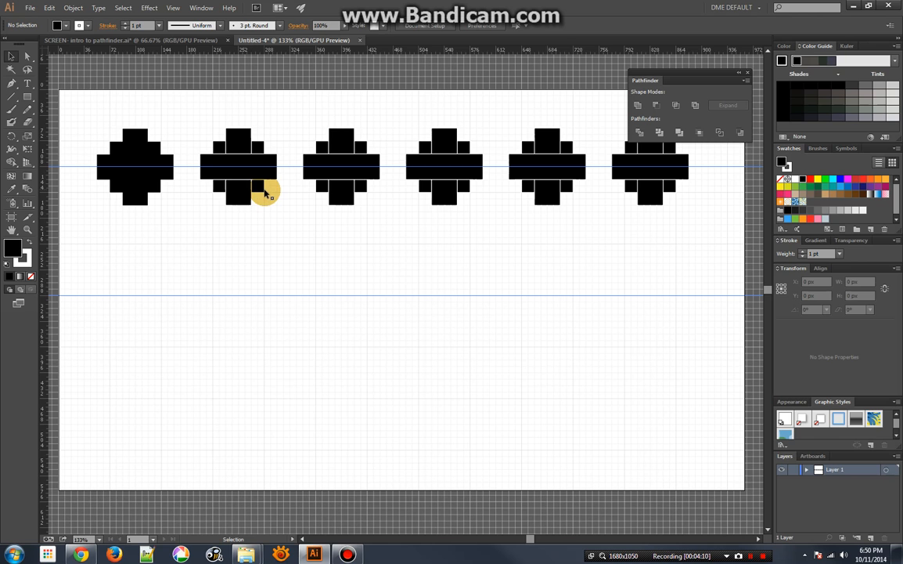
left_click_drag(202, 123, 269, 210)
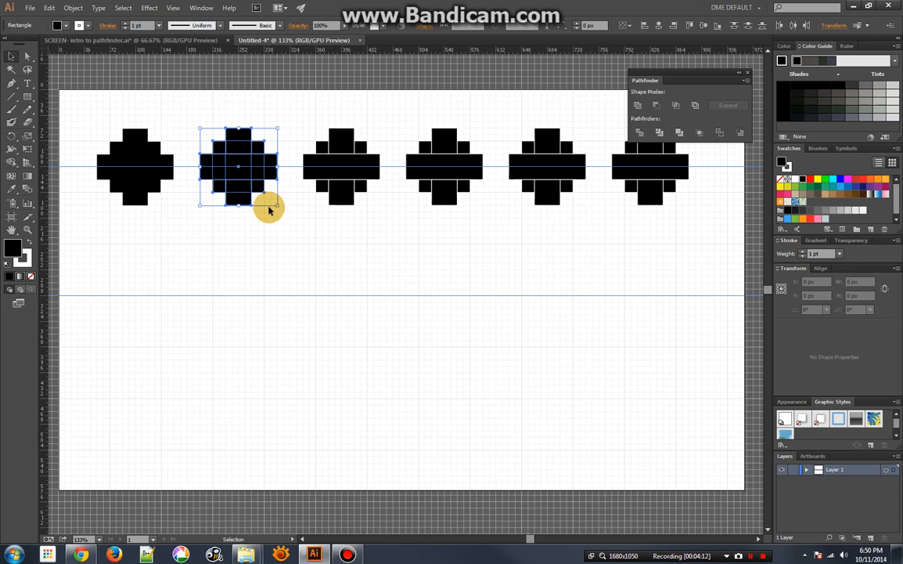
left_click(657, 105)
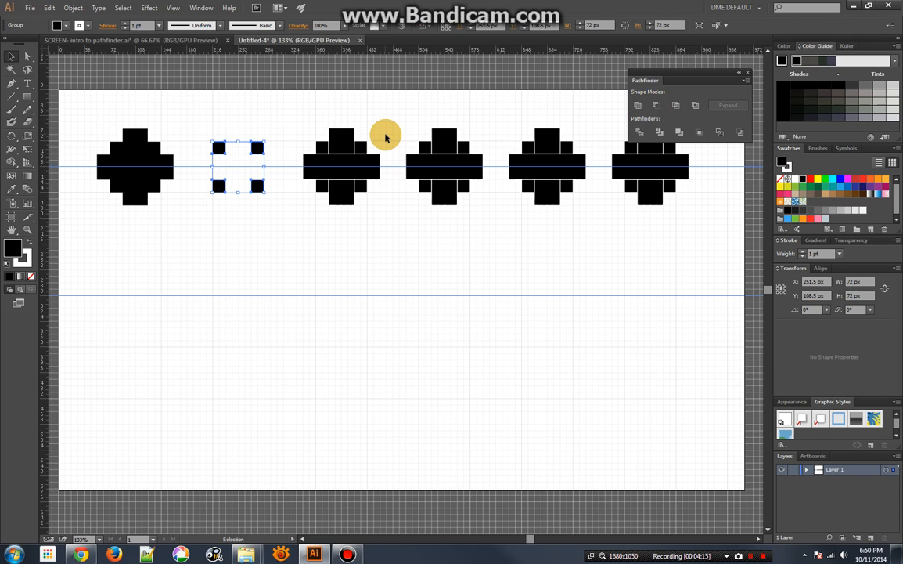
key("a")
key("ctrl+z")
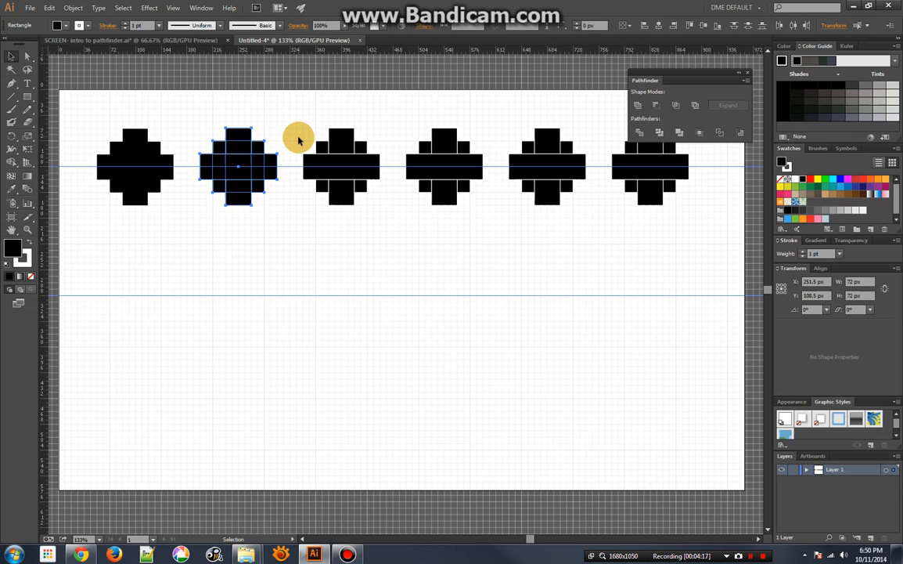
left_click(292, 137)
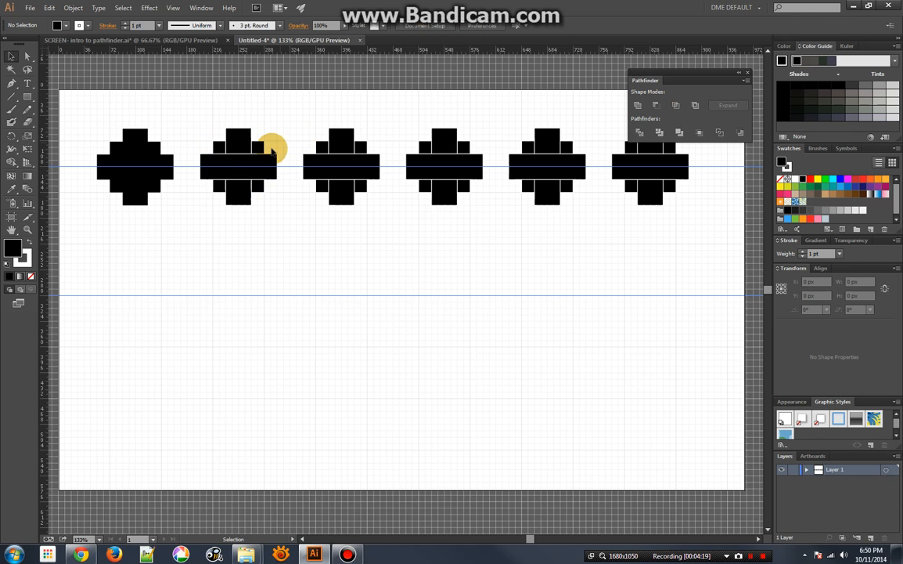
Unite the horizontal and vertical bars of the second set into a cross and subtract it from the square with Minus Front
left_click(238, 156)
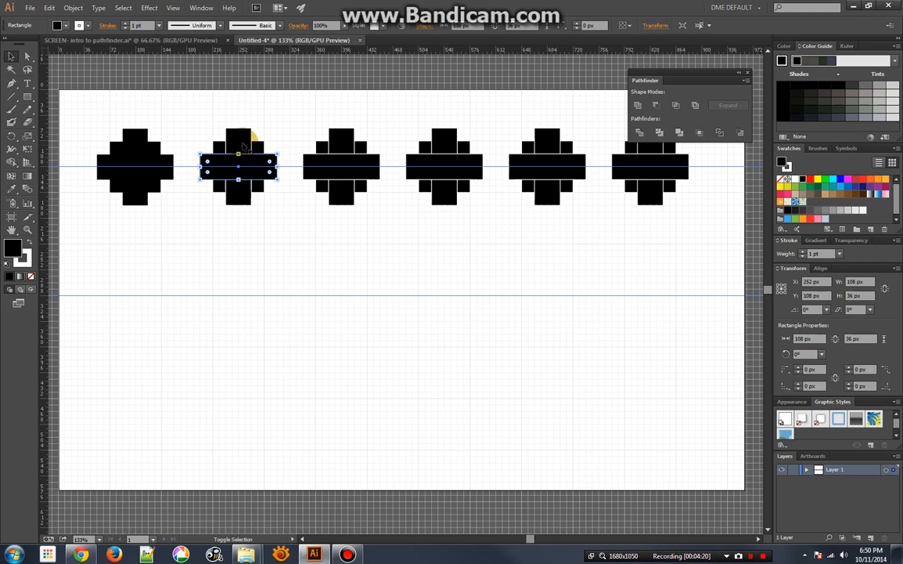
left_click(244, 141, "shift")
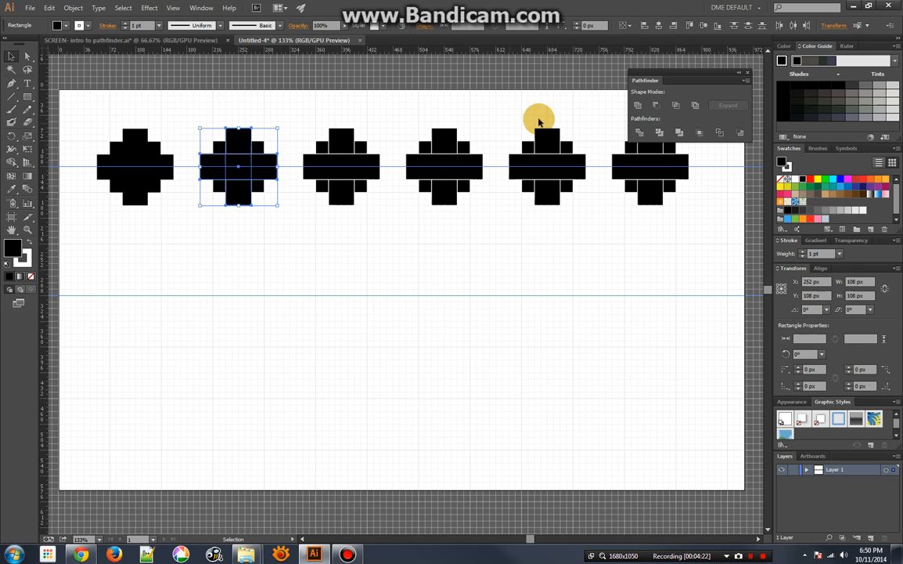
left_click(638, 105)
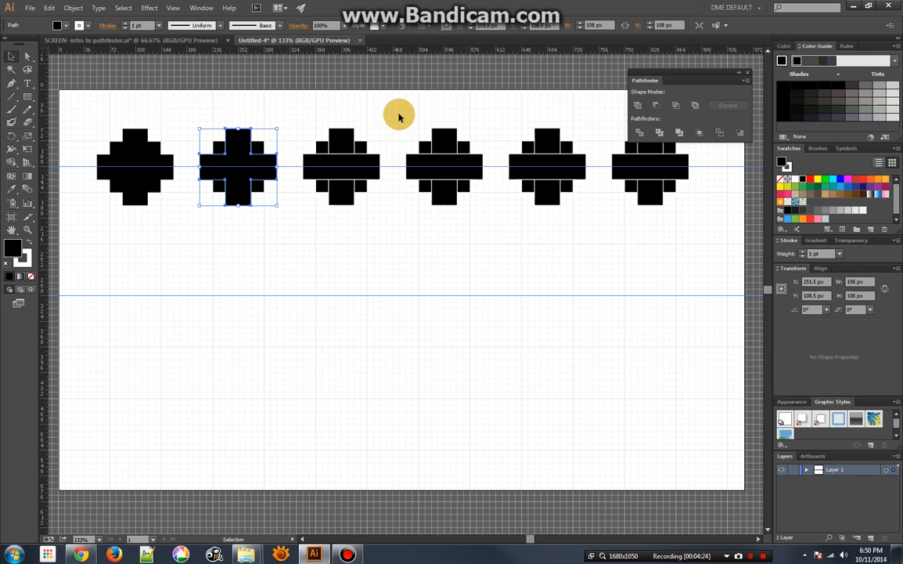
left_click(298, 117)
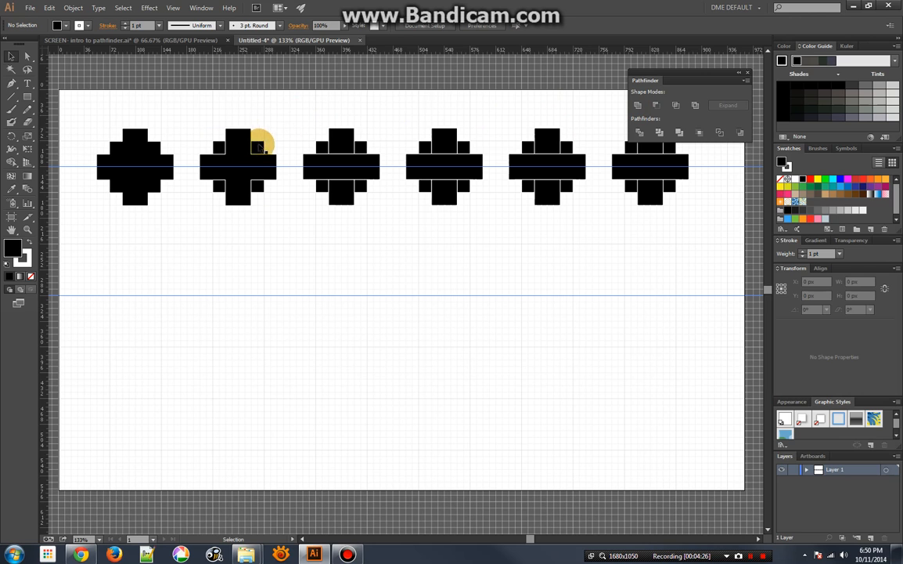
left_click(235, 180)
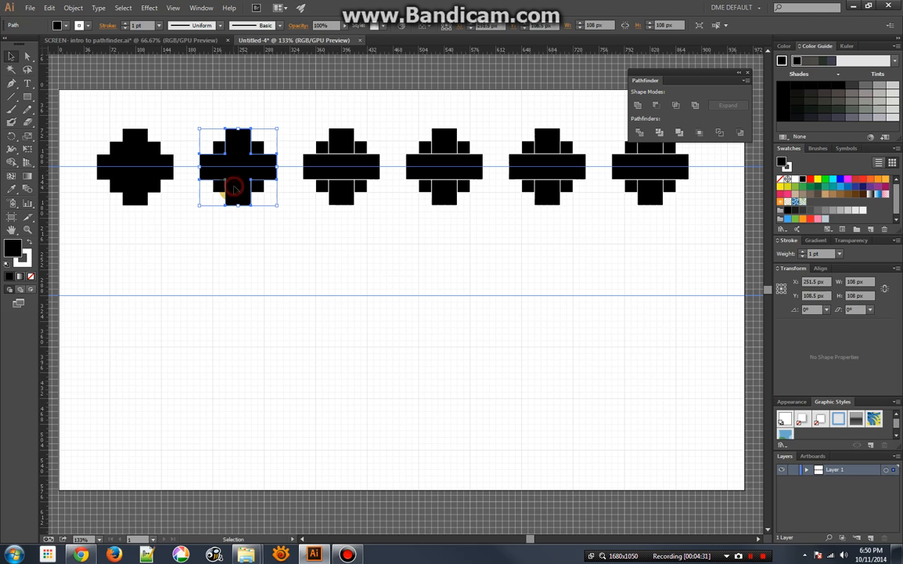
left_click(257, 147, "shift")
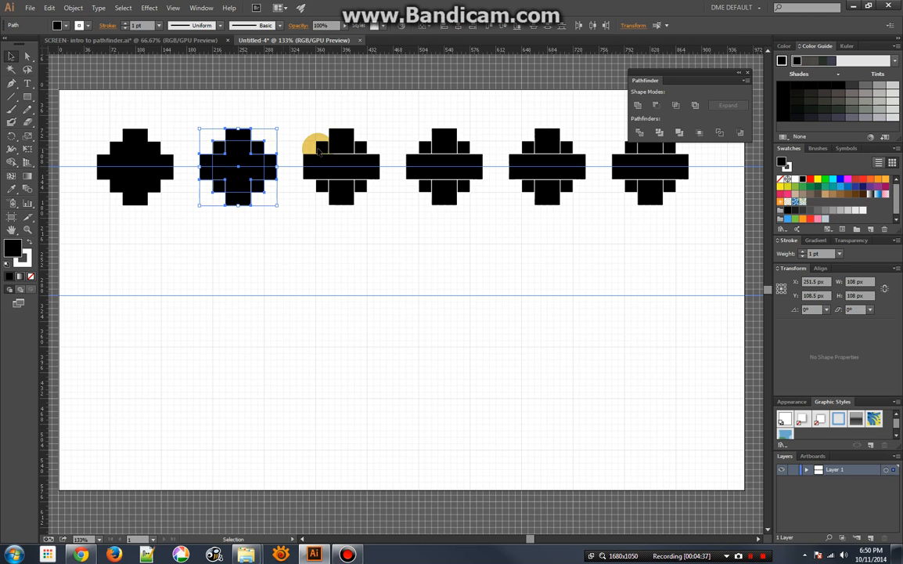
left_click(655, 108)
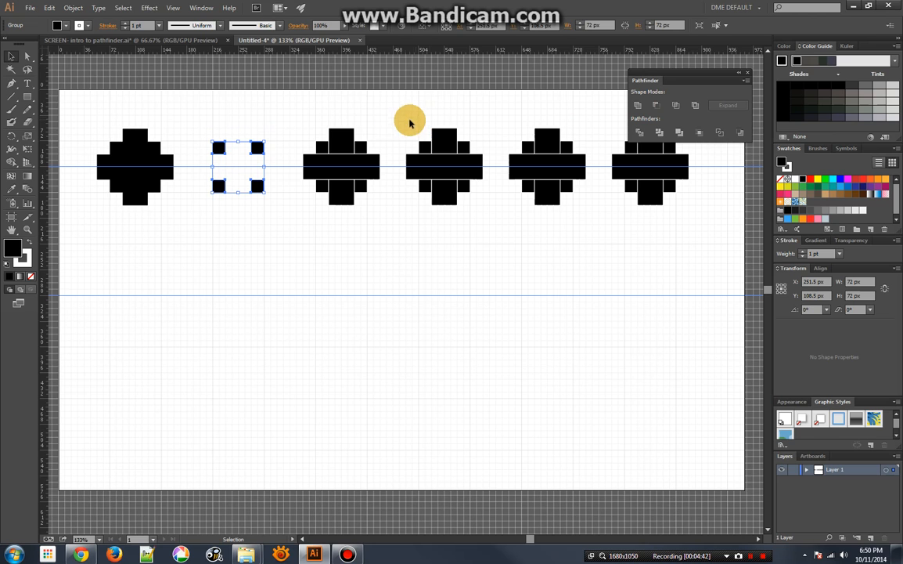
Apply Pathfinder Intersect to all three rectangles of the third set in the row
left_click_drag(312, 122, 369, 201)
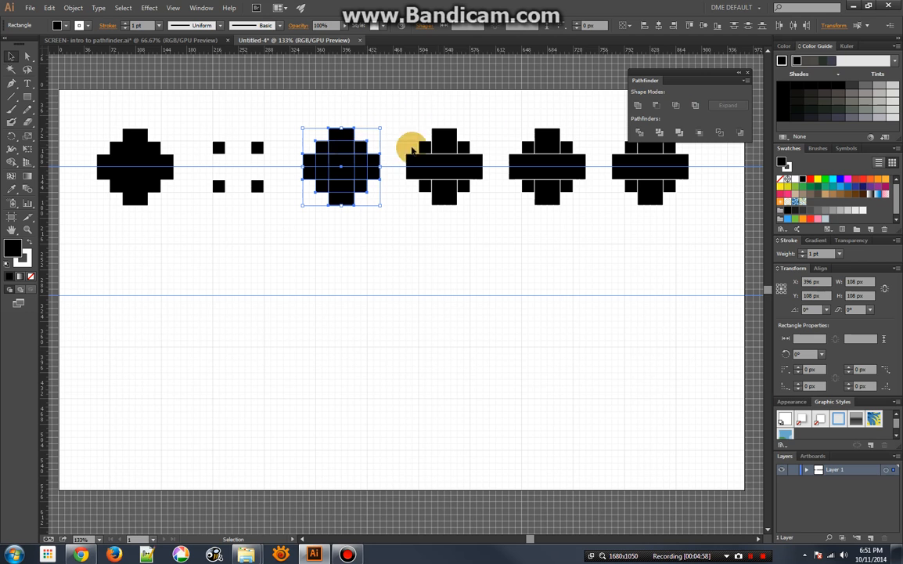
left_click(677, 108)
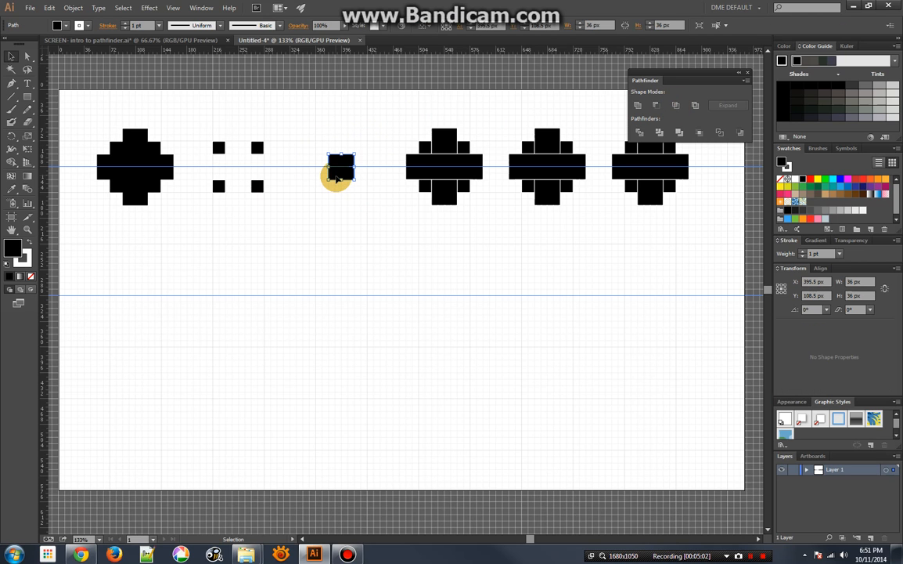
Unite the two bars of the fourth set into a cross and intersect it with the square behind
left_click(445, 161)
left_click(448, 141, "shift")
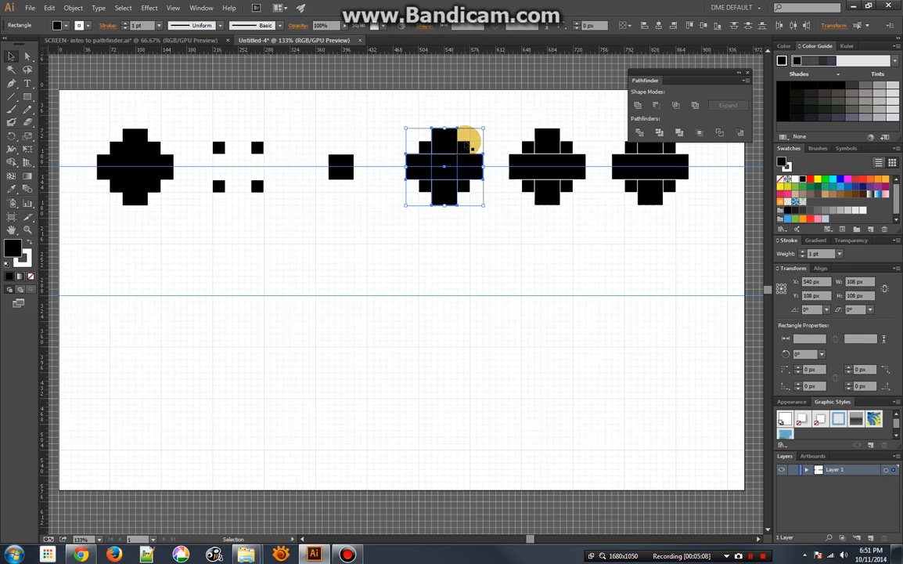
left_click(638, 106)
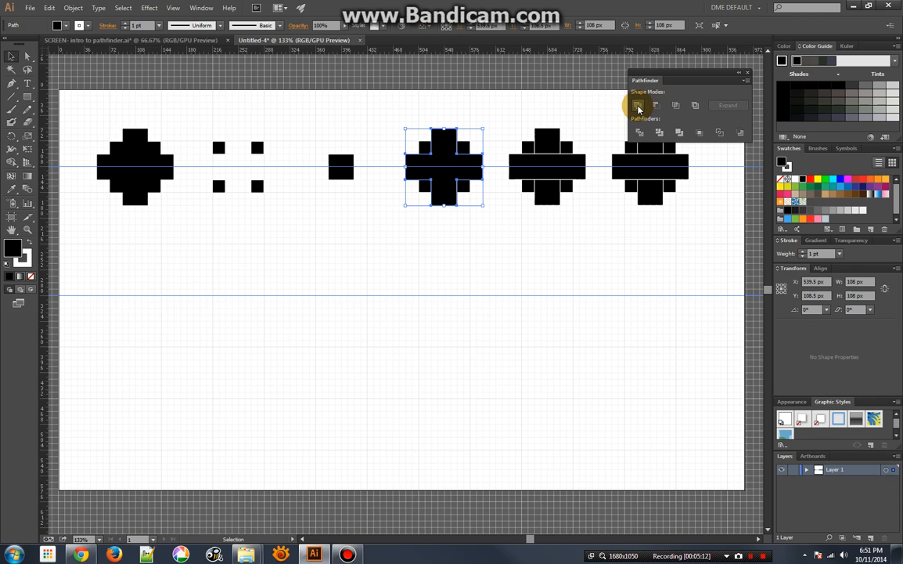
left_click(465, 148, "shift")
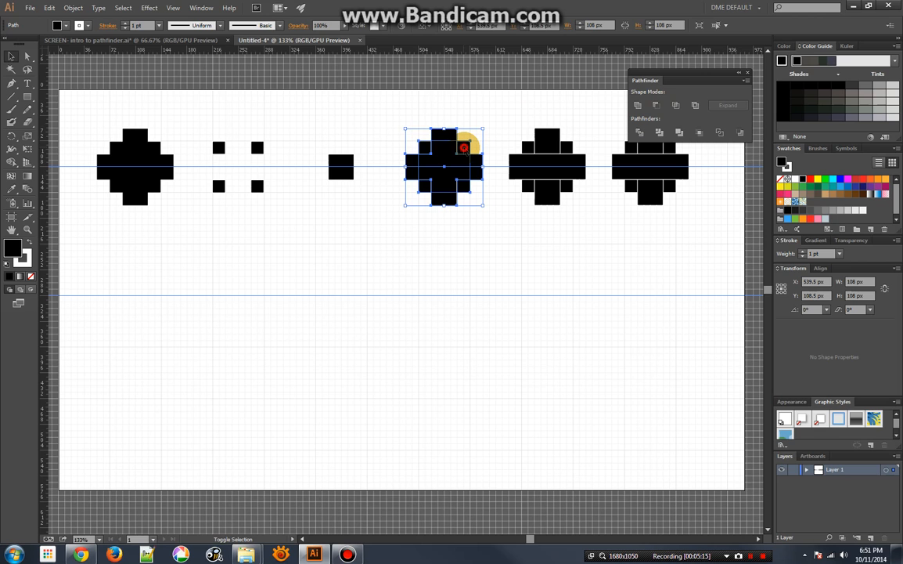
left_click(677, 107)
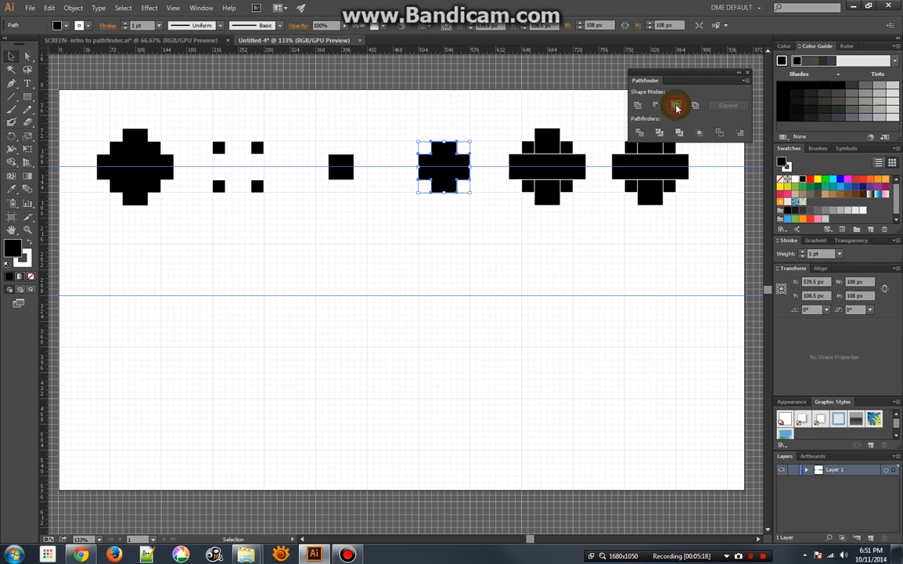
left_click(460, 121)
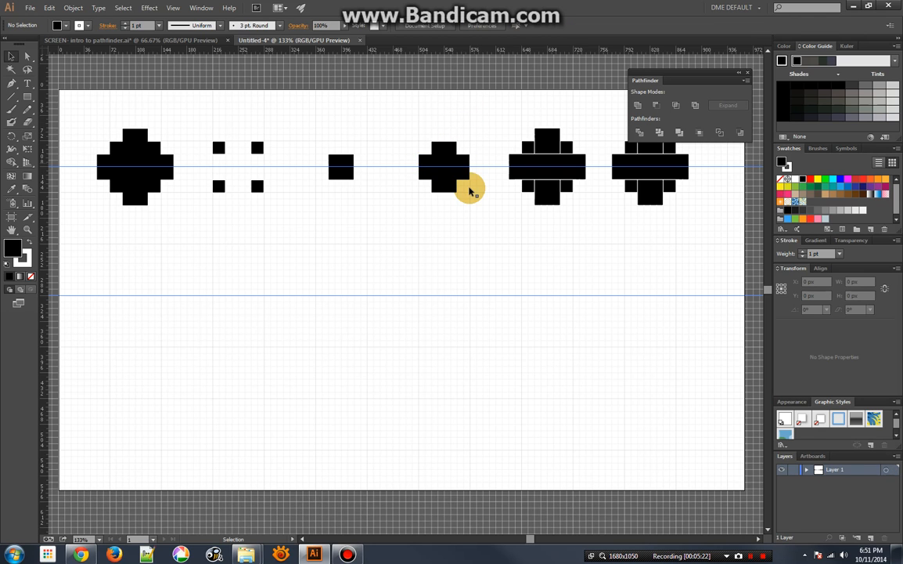
Apply Pathfinder Exclude to all three rectangles of the fifth set
left_click_drag(547, 241, 404, 239)
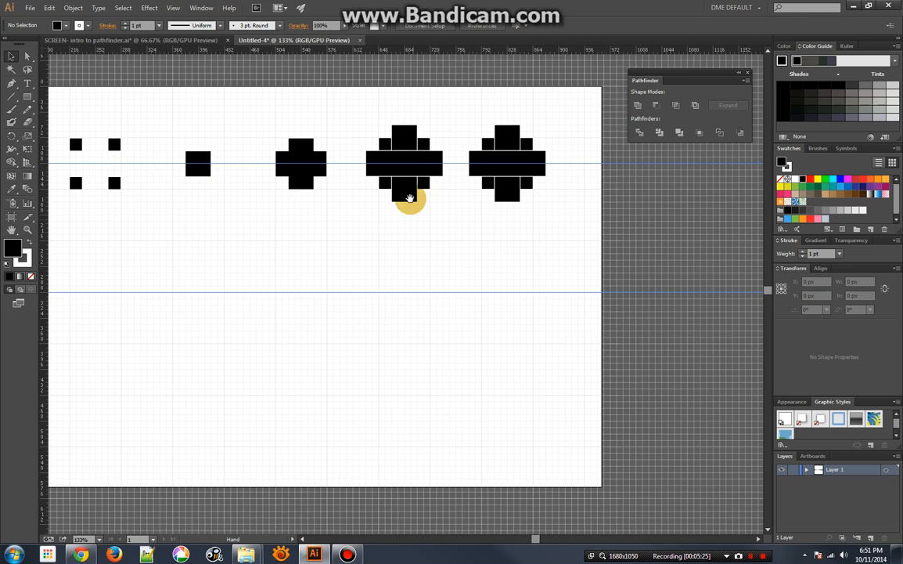
left_click(404, 138)
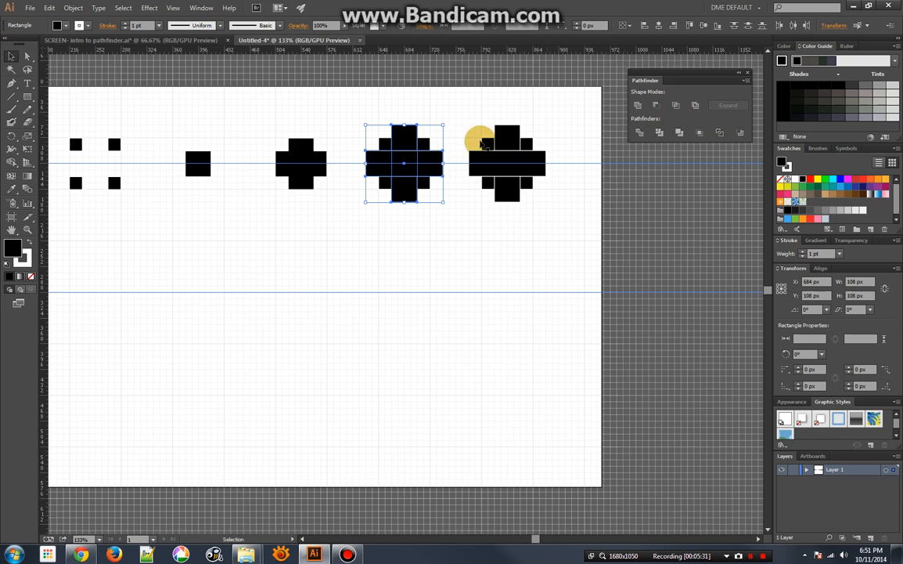
left_click(695, 104)
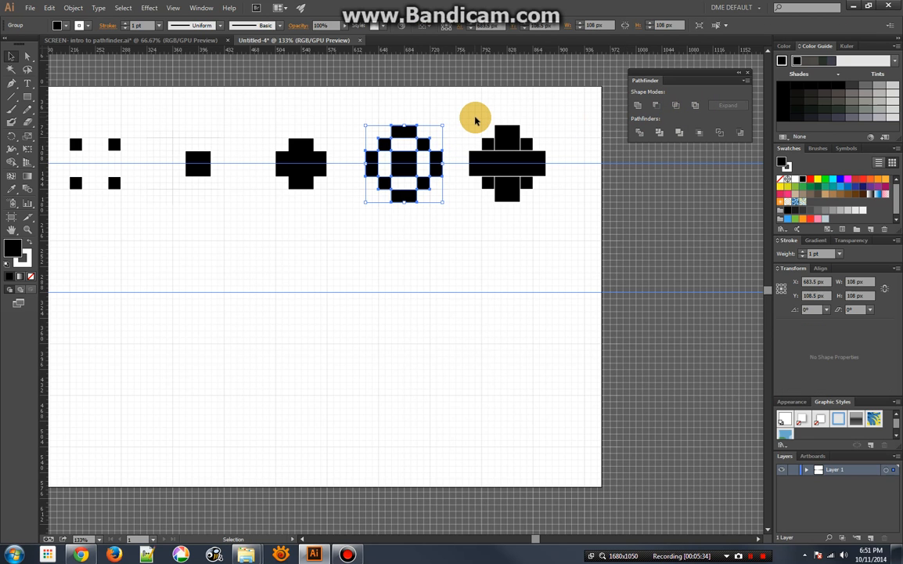
Unite the two bars of the sixth set into a cross and apply Exclude to it and the square behind
left_click(509, 163)
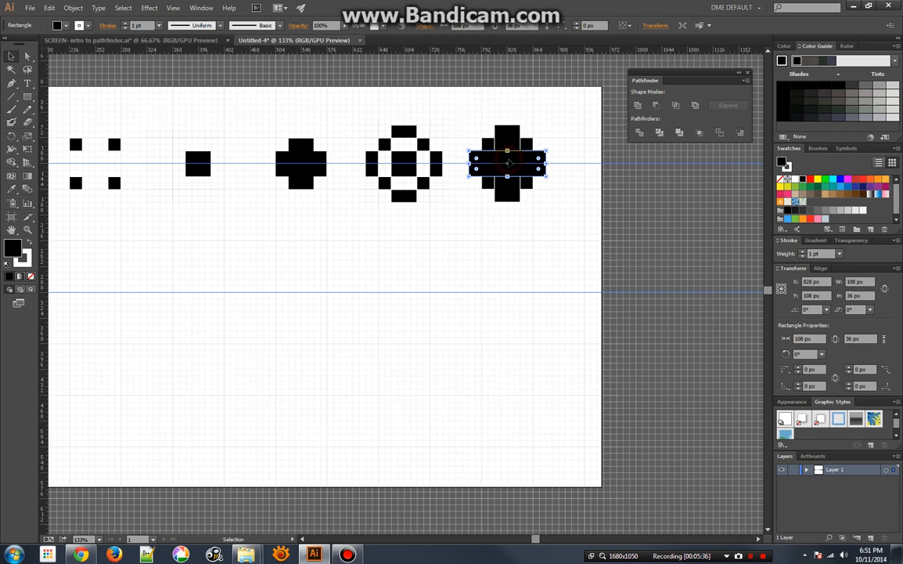
left_click(640, 108)
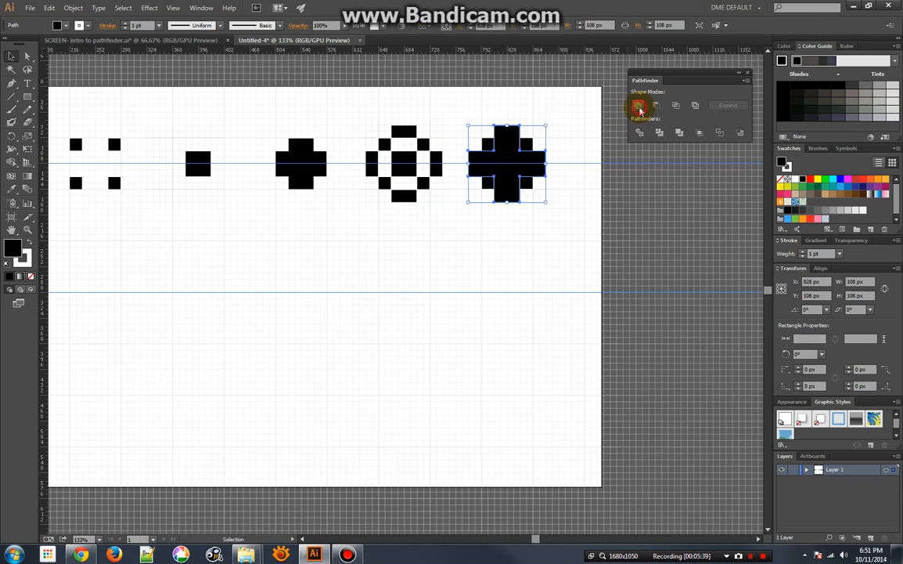
left_click(530, 142, "shift")
left_click(695, 107)
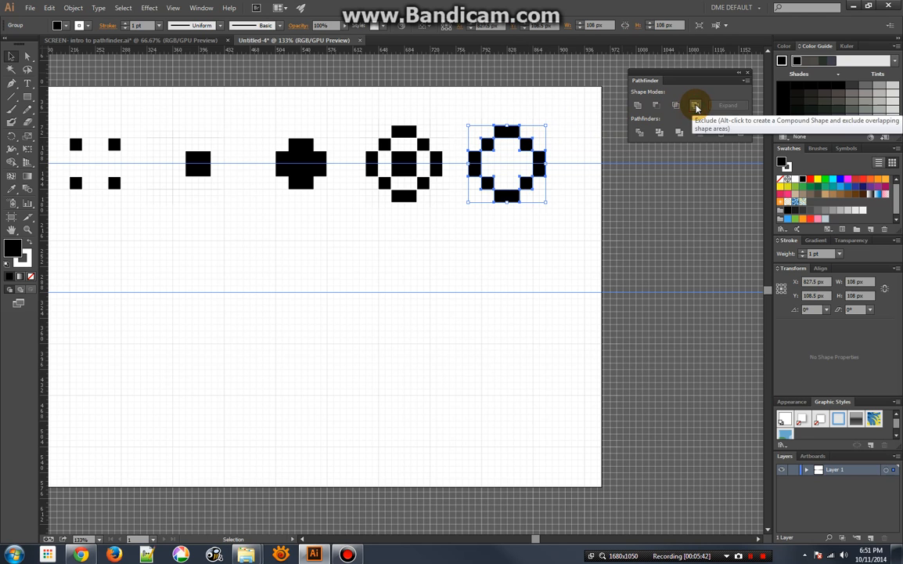
left_click(562, 142)
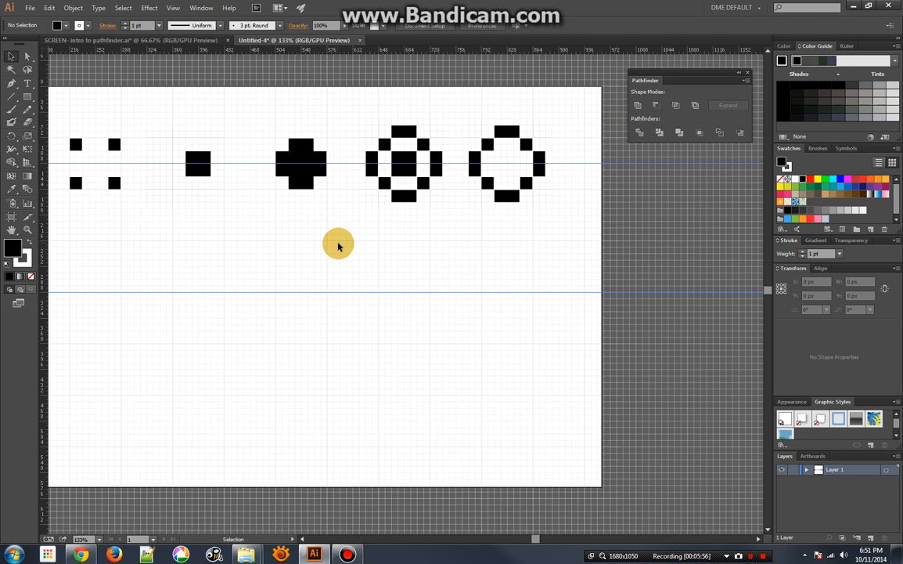
Draw overlapping squares of about 92 px and 72 px centered on the lower guide, plus a 36 px square over their upper junction
left_click_drag(274, 246, 436, 246)
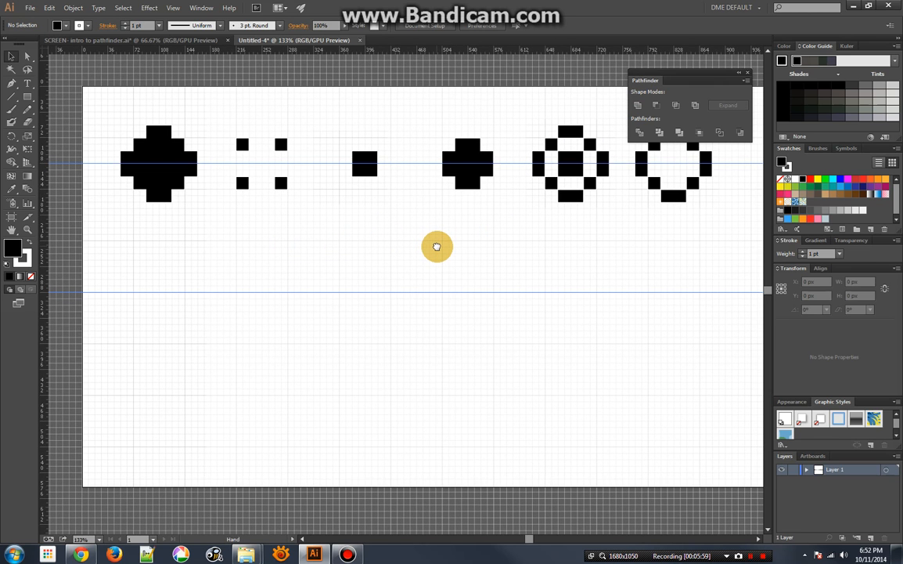
left_click(27, 98)
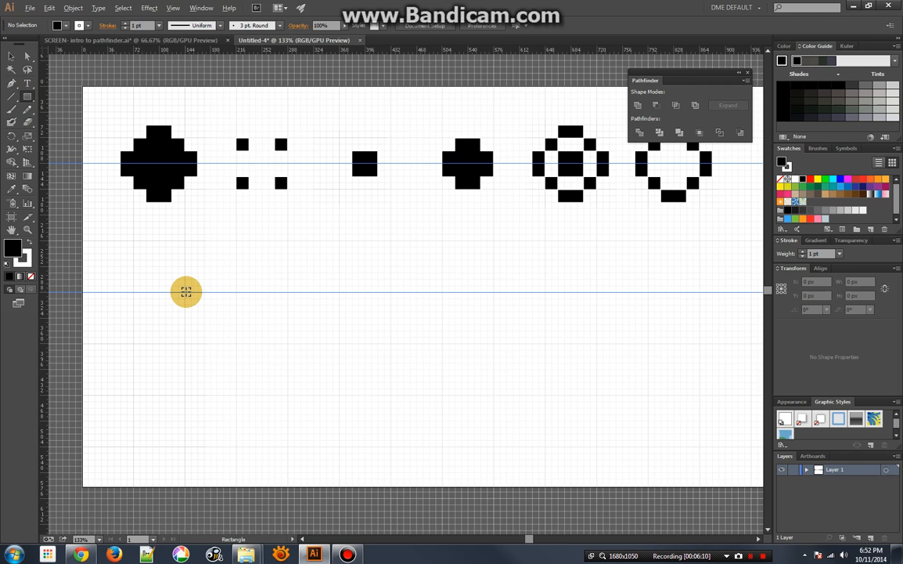
mouse_move(184, 291)
left_mouse_down()
mouse_move(202, 266)
mouse_move(225, 261)
mouse_move(215, 271)
left_mouse_up()
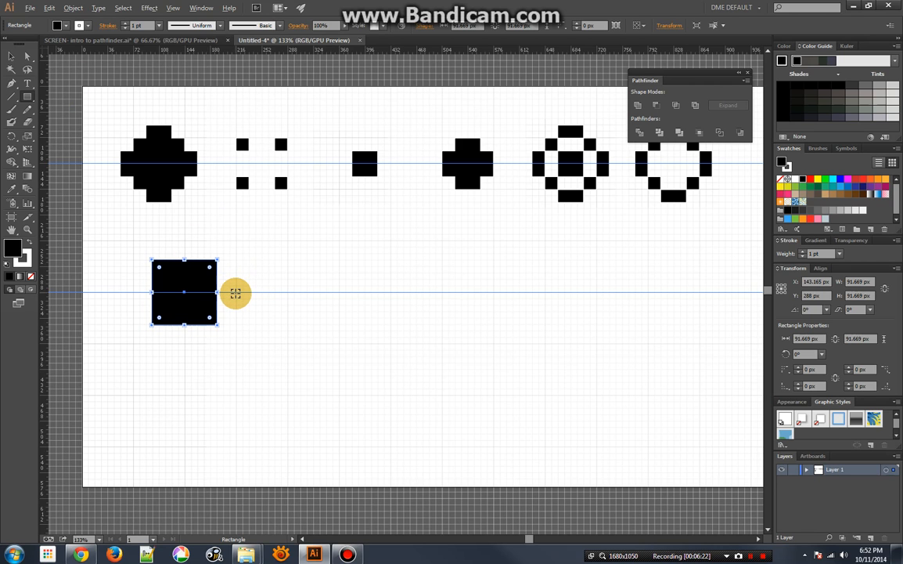
left_click_drag(235, 293, 263, 267)
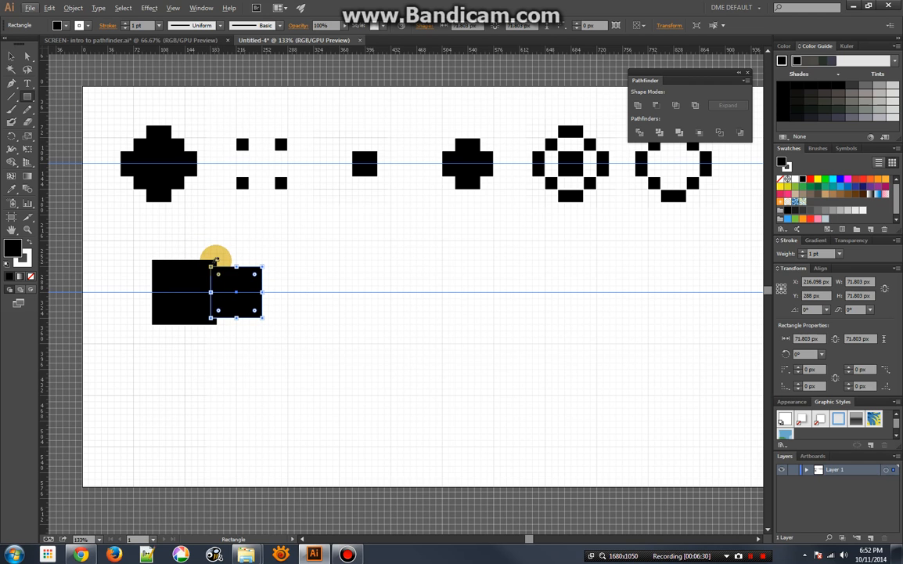
left_click_drag(216, 257, 230, 248)
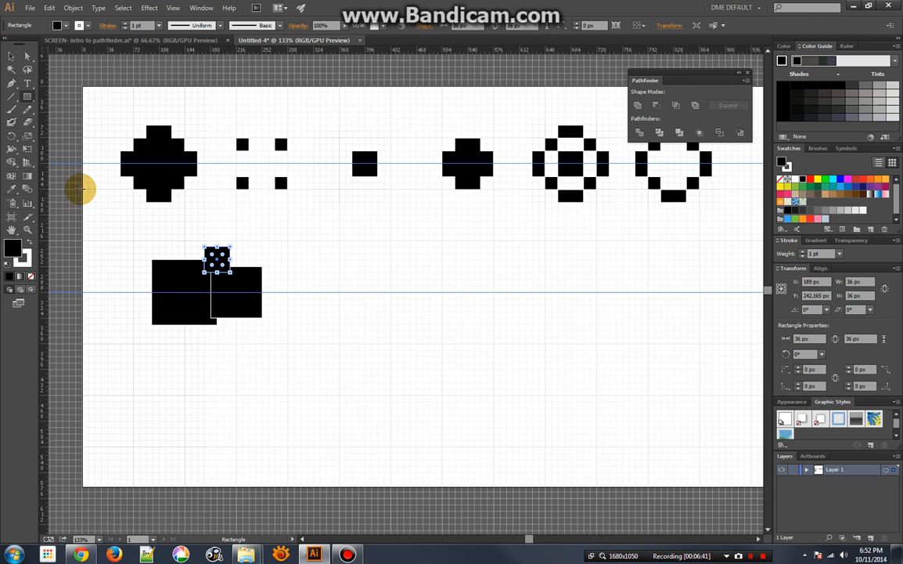
Try copying the 36 px square straight down to Y 333 px, and undo the copy
left_click(12, 57)
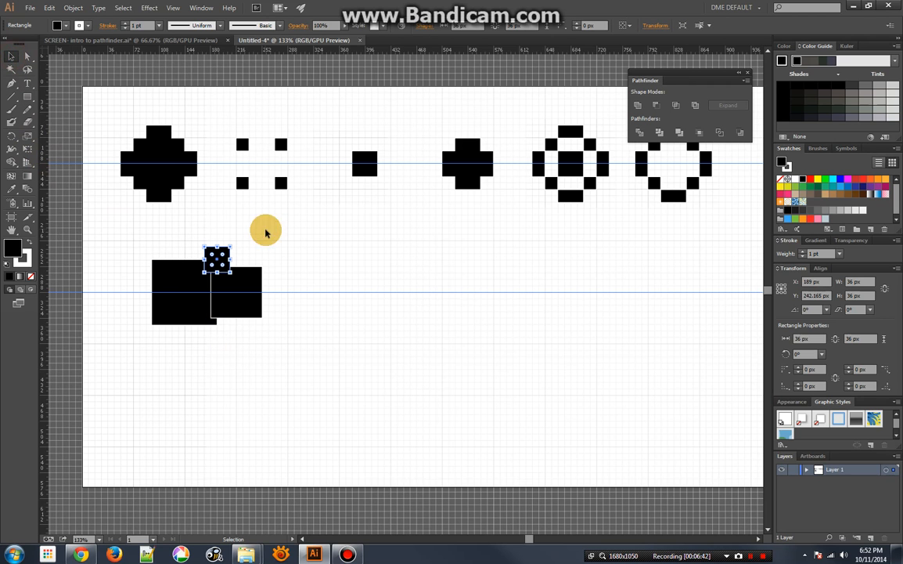
left_click_drag(217, 257, 217, 325)
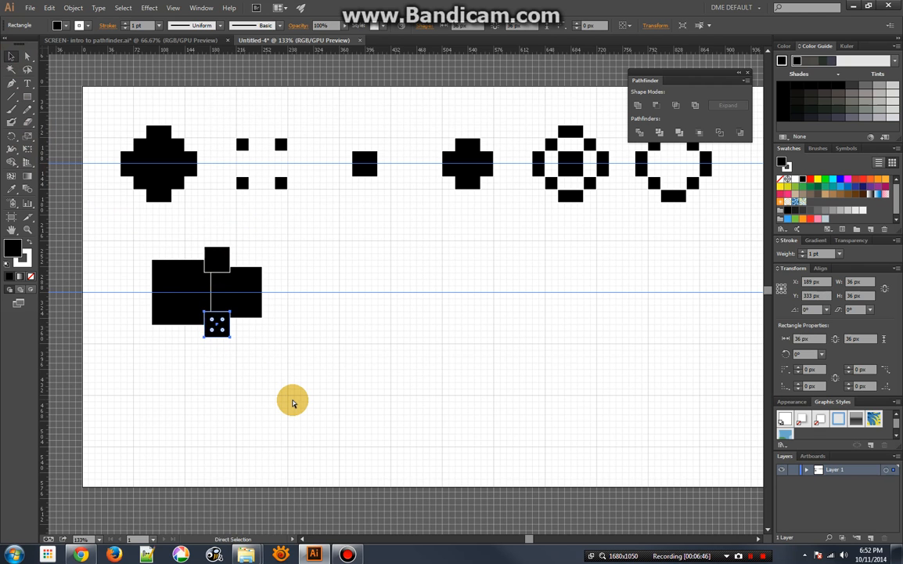
key("ctrl+z")
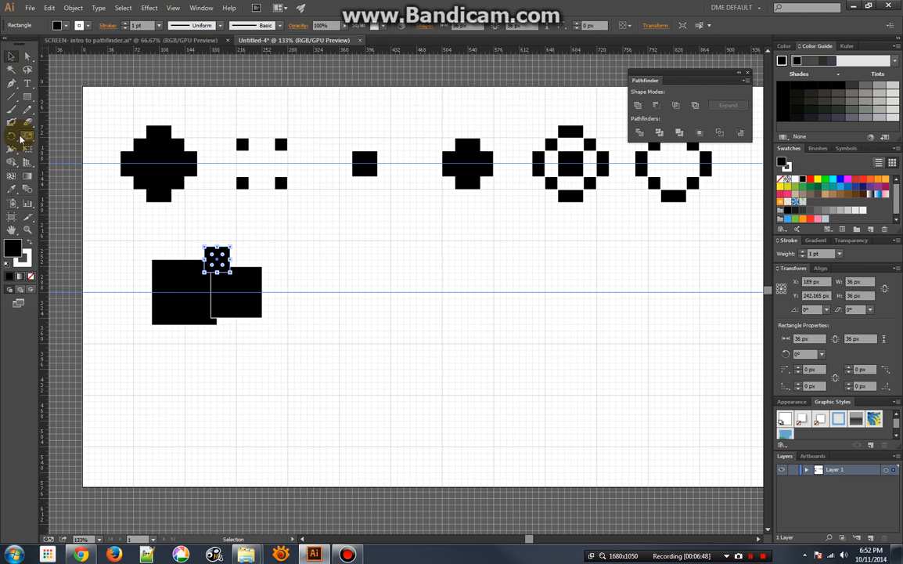
Reflect a copy of the 36 px square across the horizontal axis, with the origin on the lower guide
left_click_drag(13, 143, 67, 150)
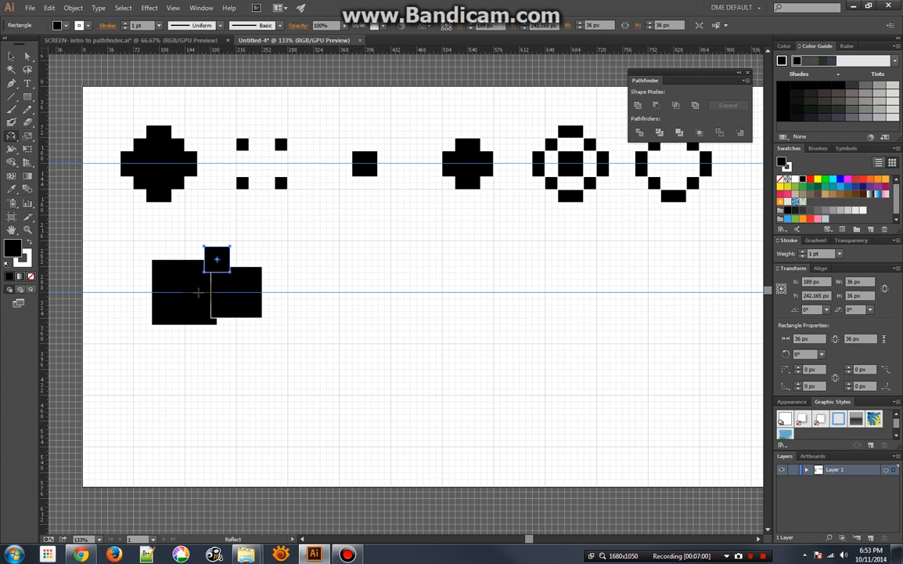
left_click(218, 258)
key("alt")
left_click(202, 294, "alt")
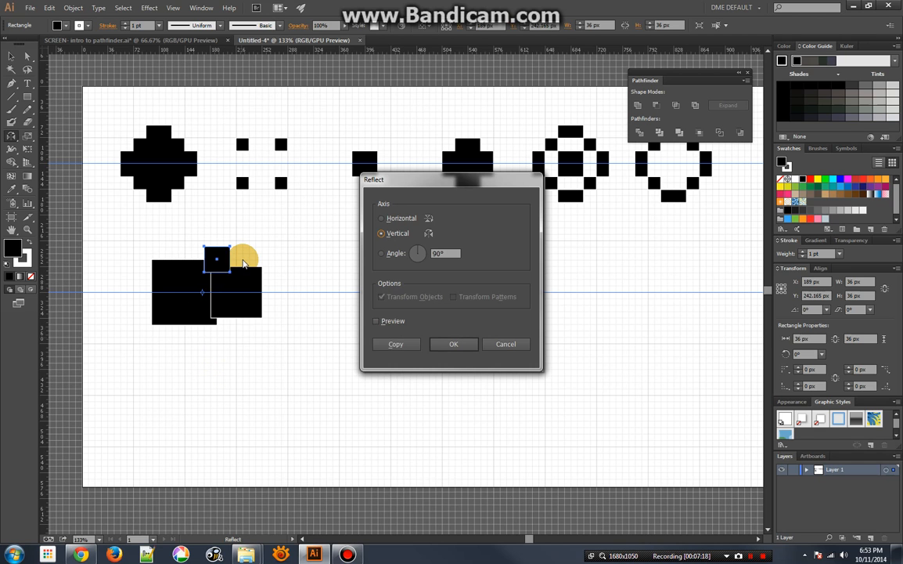
left_click_drag(480, 183, 442, 200)
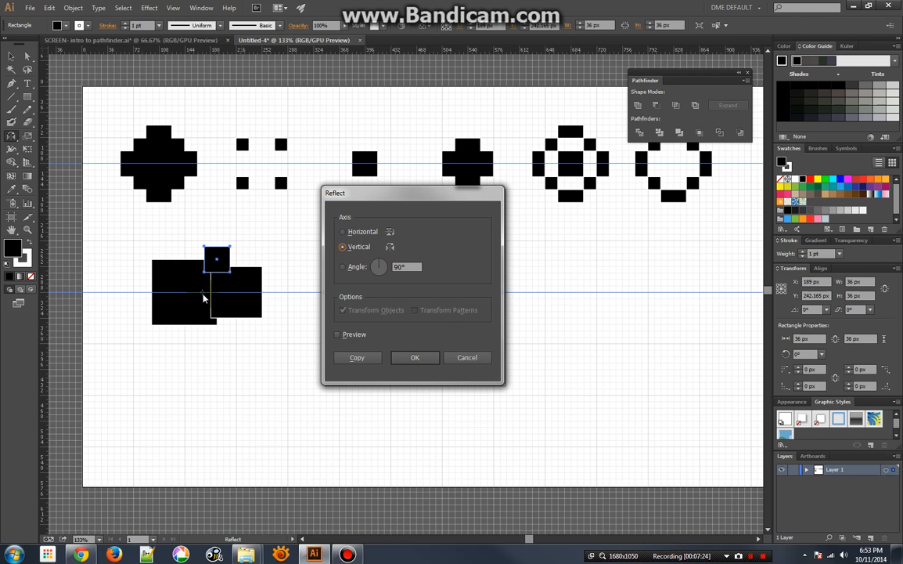
left_click(344, 233)
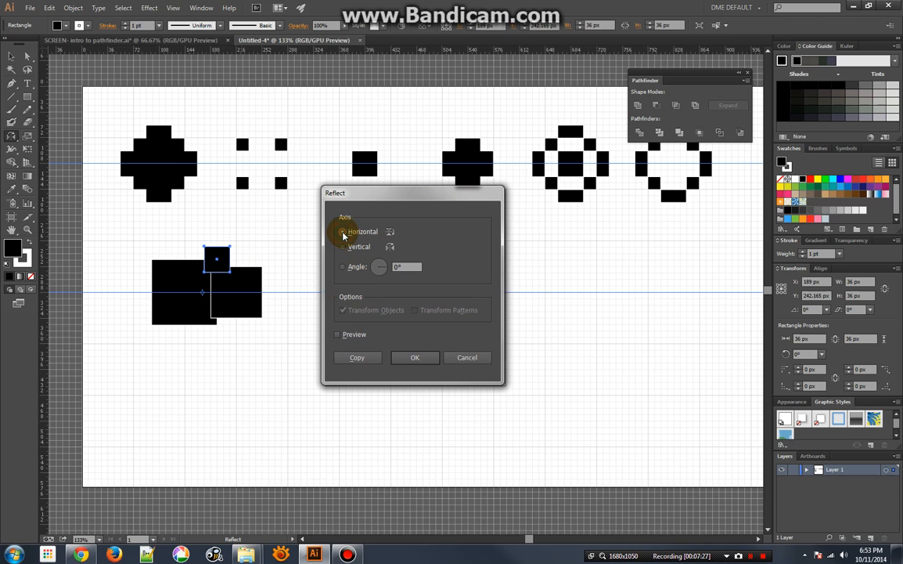
left_click(338, 335)
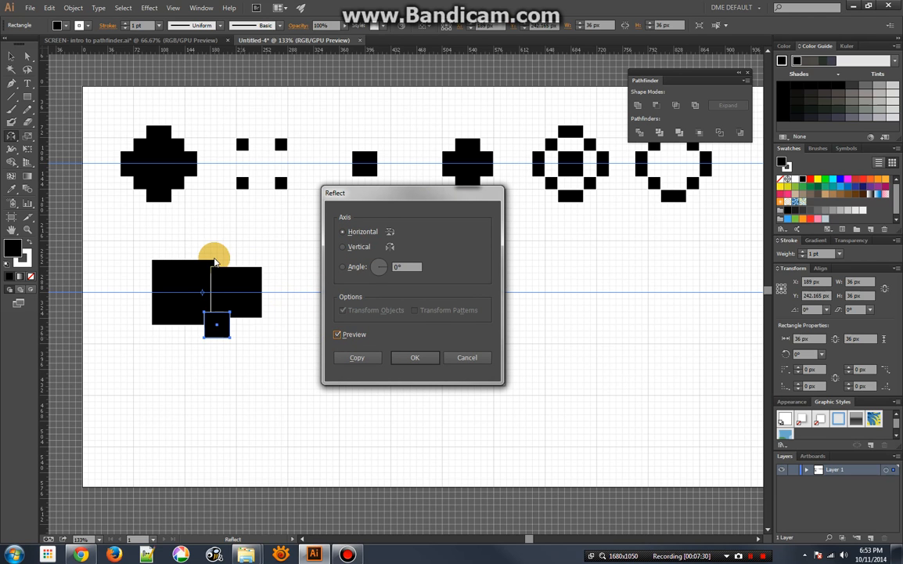
left_click(361, 357)
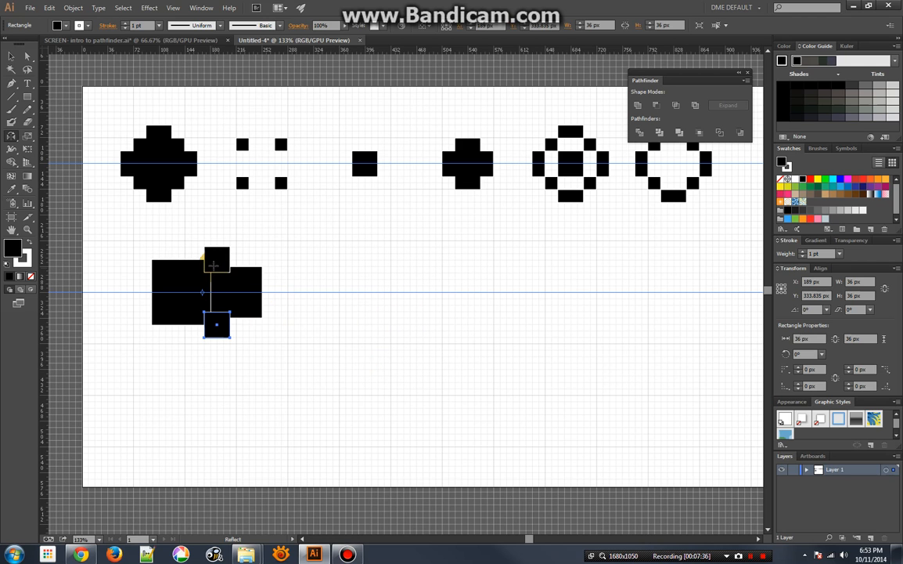
Reflect copies of both 36 px squares across the vertical axis through the large square's center on the lower guide
left_click(11, 56)
left_click(221, 253, "shift")
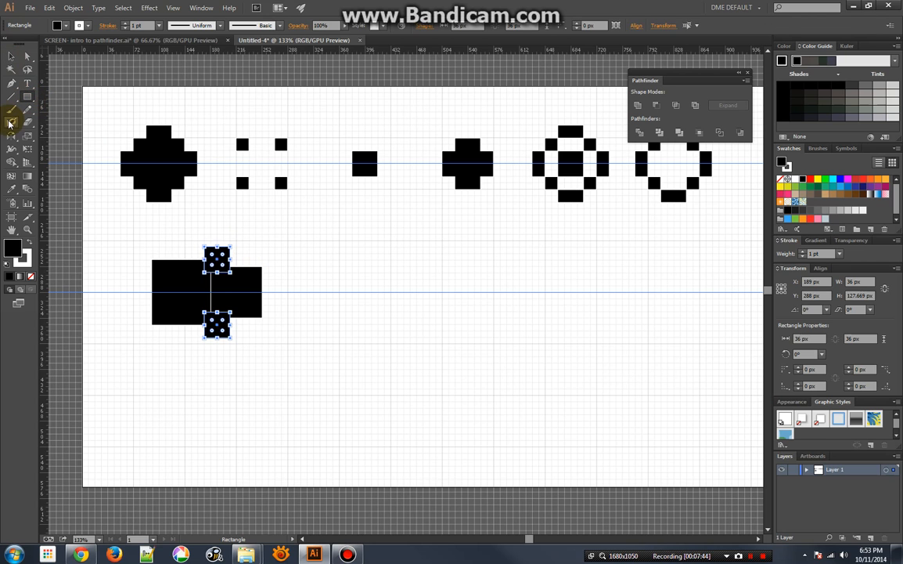
left_click(30, 152)
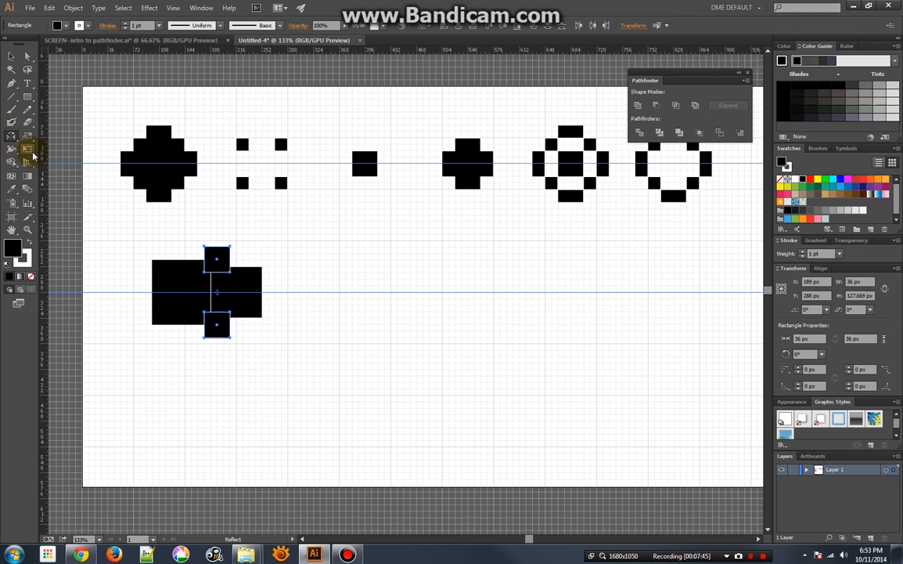
left_click(184, 292, "alt")
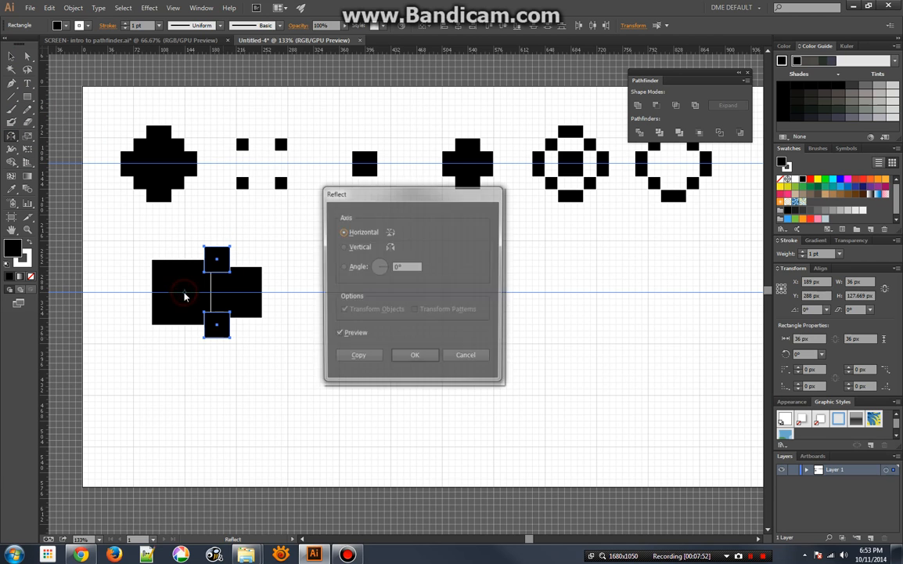
left_click(342, 247)
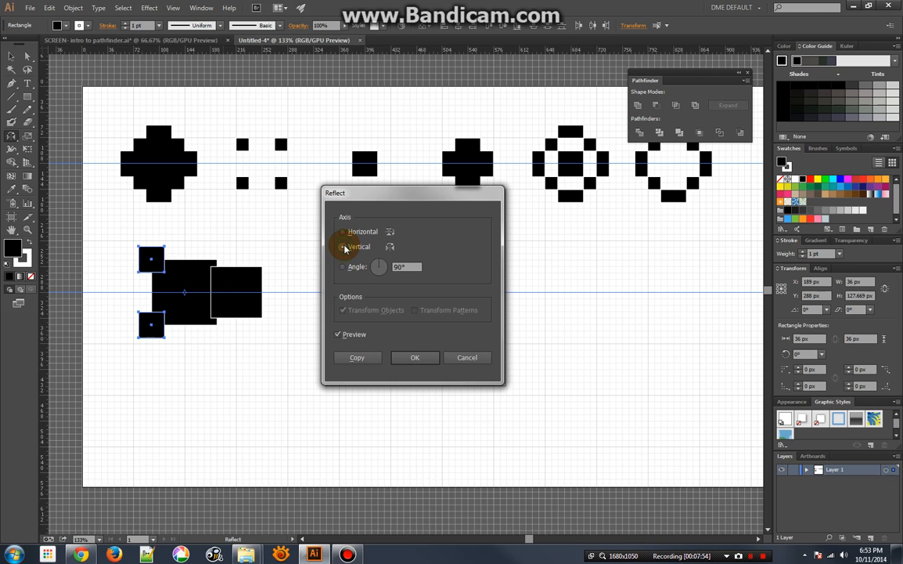
left_click(338, 334)
left_click(339, 334)
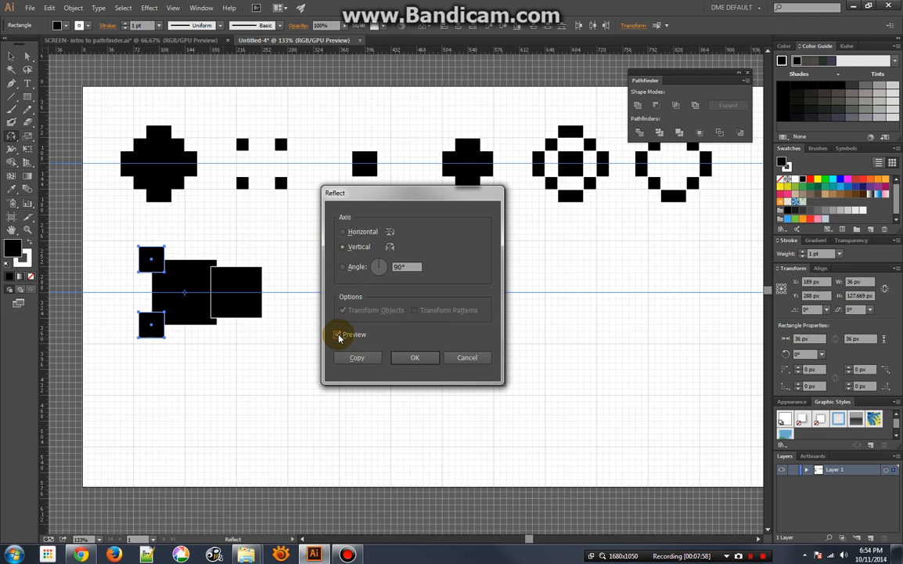
left_click(347, 359)
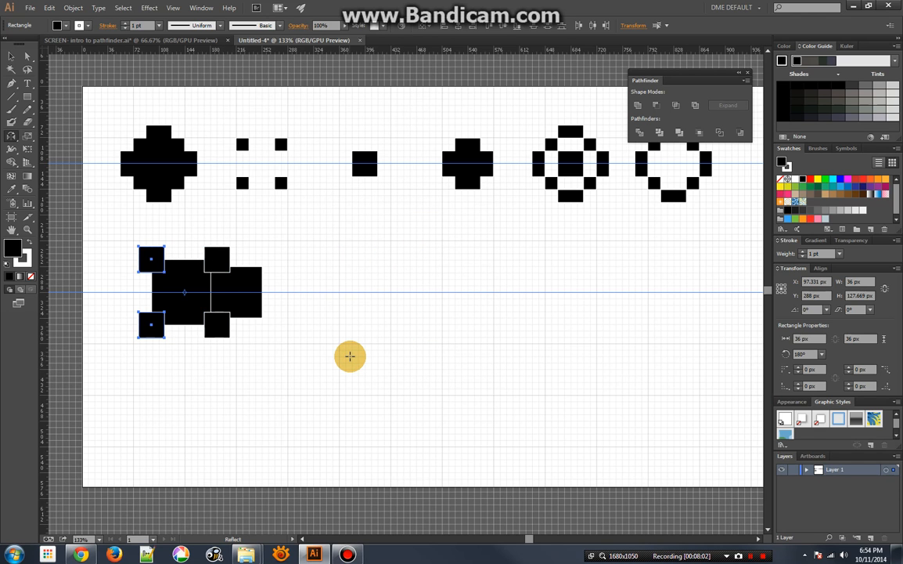
Set the Rotate origin for the small square over the upper junction on the guide directly beneath it, and preview a 30° rotation
left_click(10, 57)
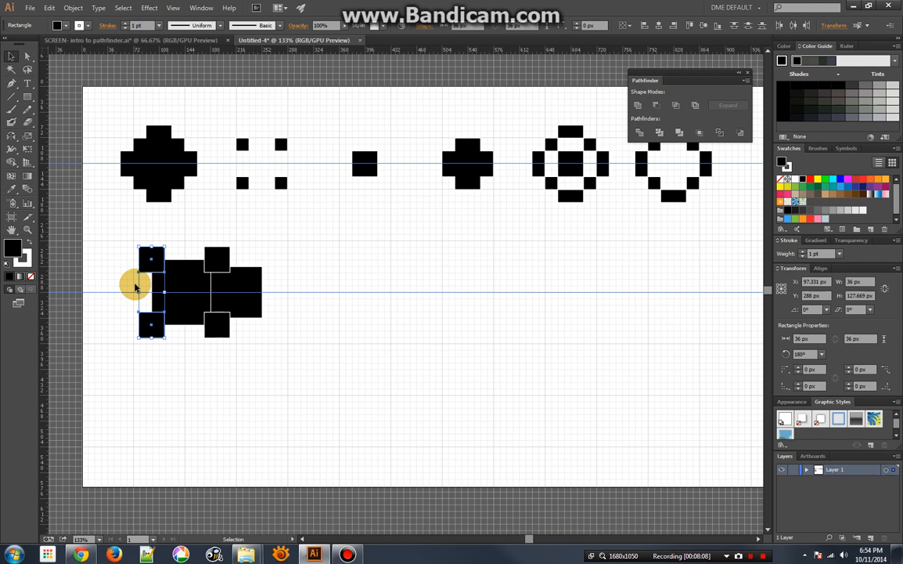
left_click(225, 262)
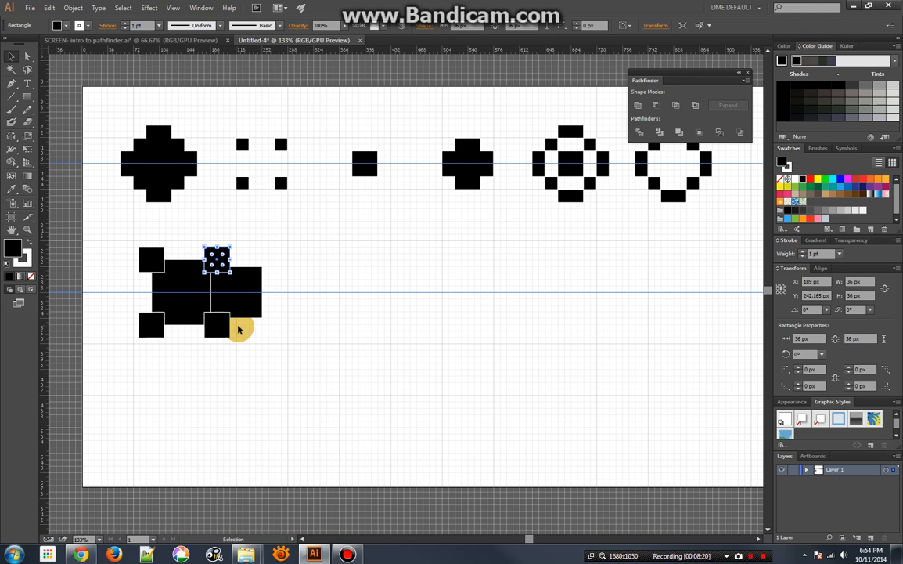
left_click(10, 135)
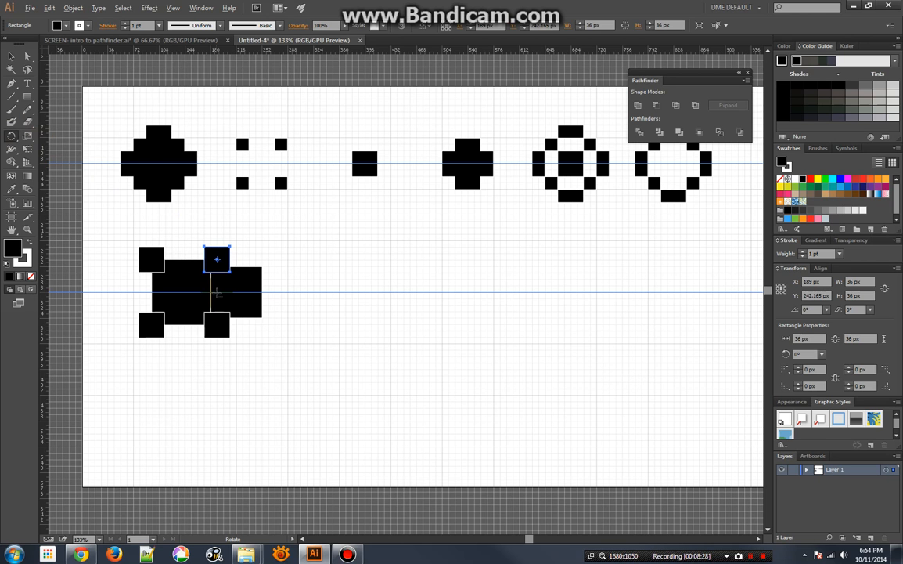
left_click(218, 292, "alt")
left_click(367, 292)
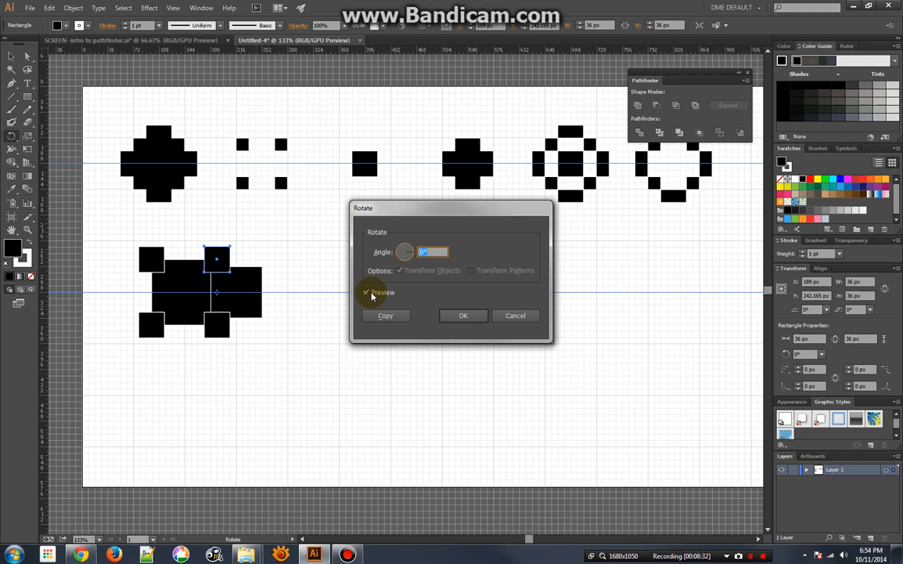
left_click(420, 251)
double_click(431, 252)
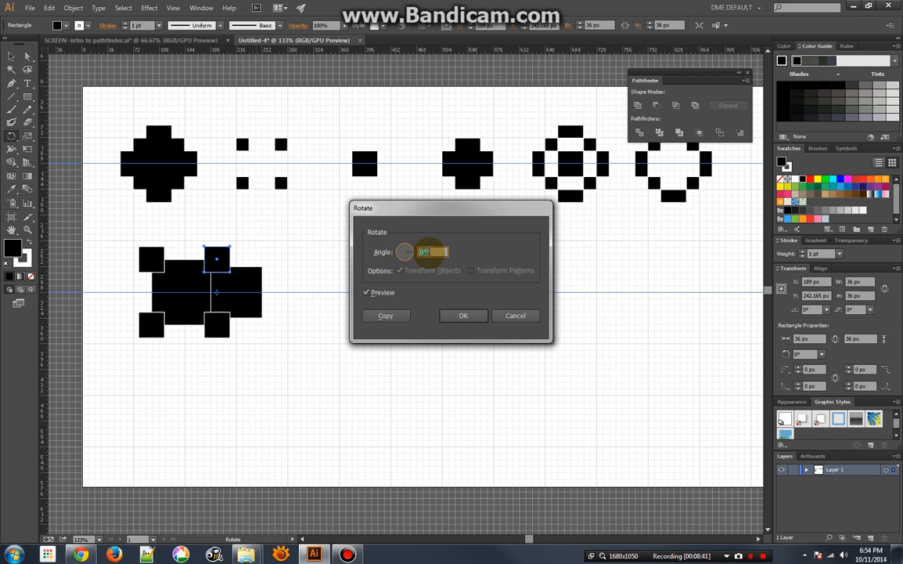
type("30")
left_click(436, 304)
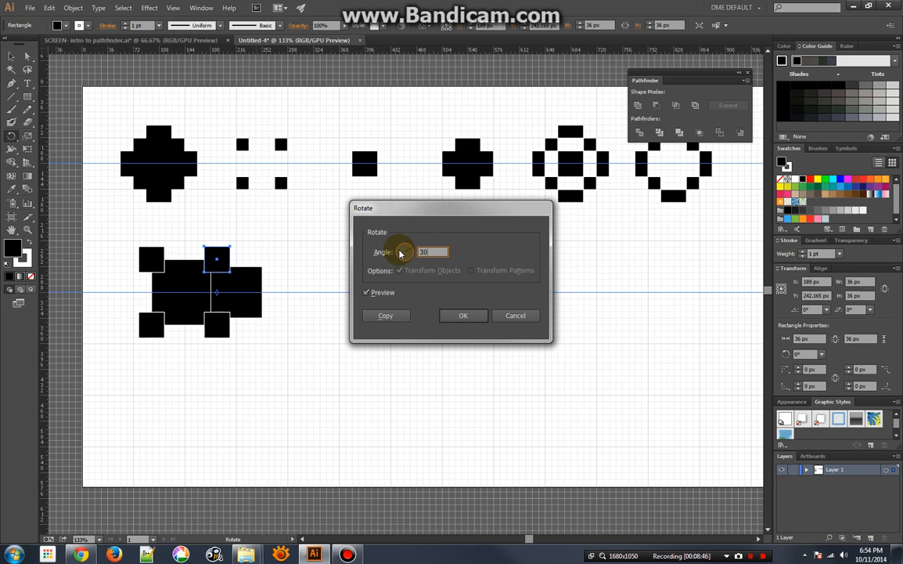
mouse_move(408, 261)
left_mouse_down()
mouse_move(409, 247)
mouse_move(413, 255)
mouse_move(413, 246)
mouse_move(438, 242)
mouse_move(423, 239)
mouse_move(393, 256)
left_mouse_up()
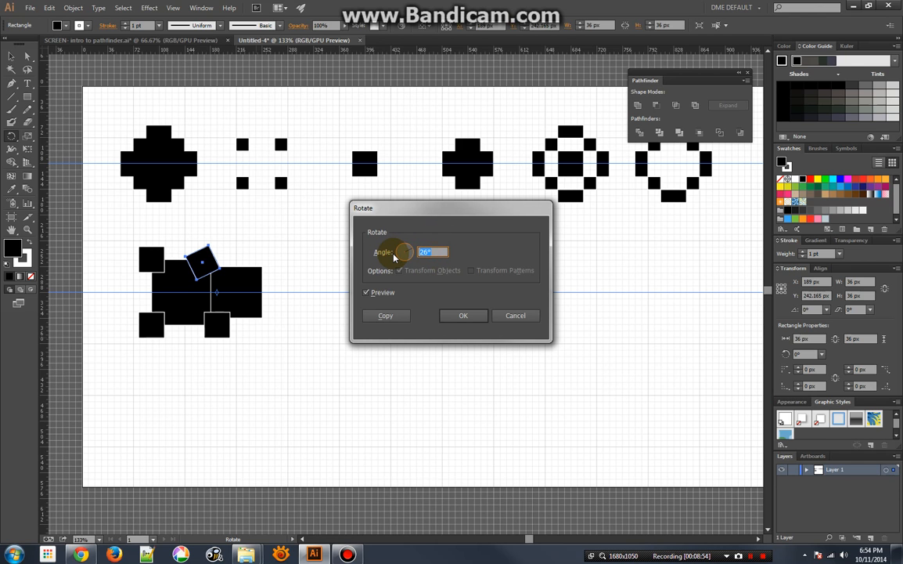
type("30")
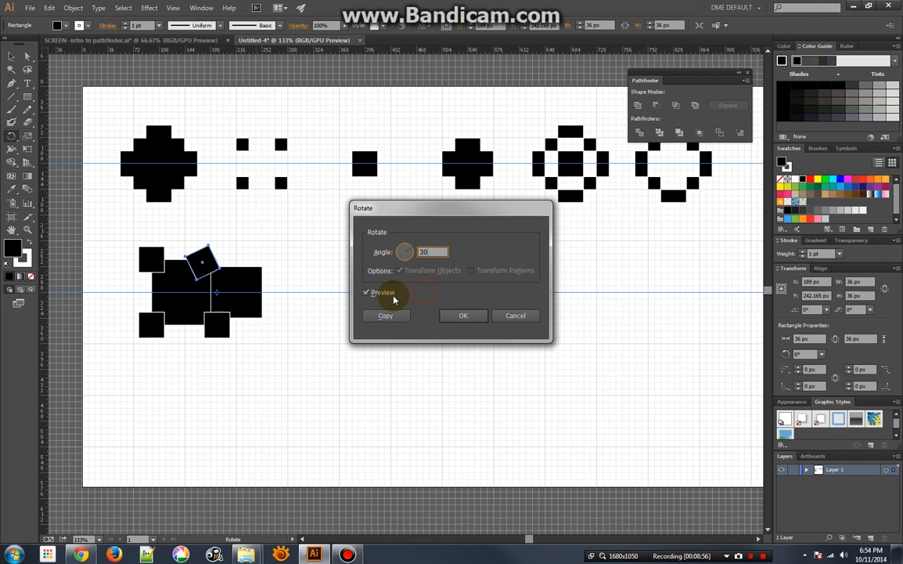
left_click(365, 292)
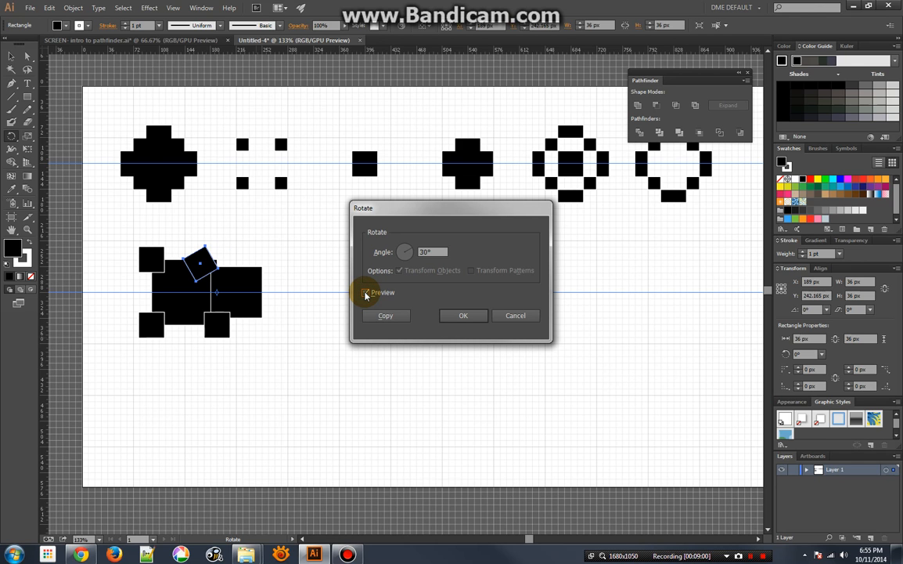
Preview the small square's rotation at 45° and at 60°
left_click(433, 251)
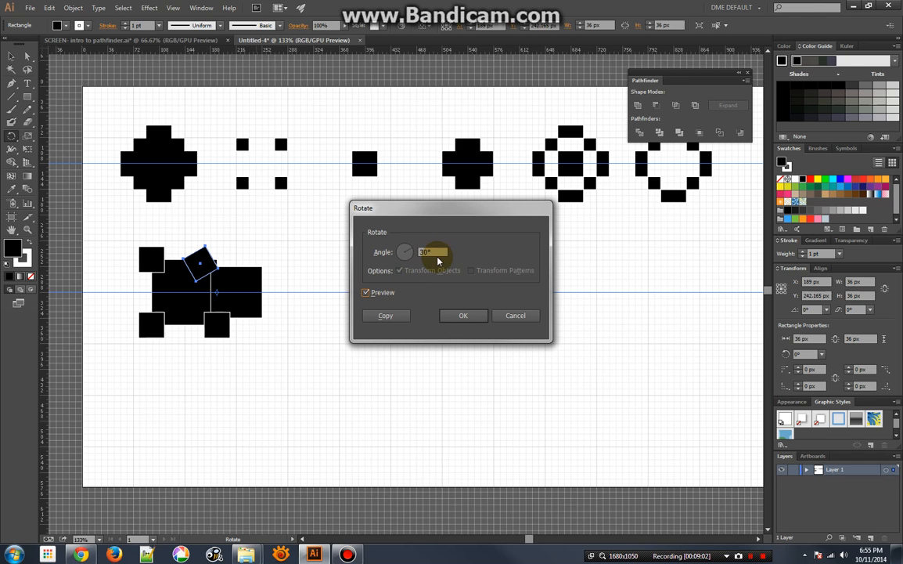
type("45")
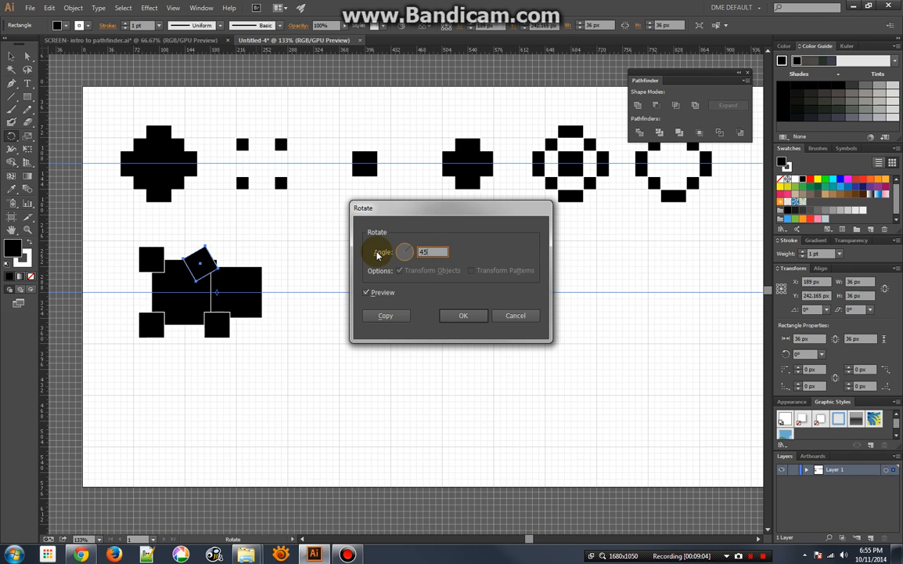
left_click(366, 293)
left_click(366, 292)
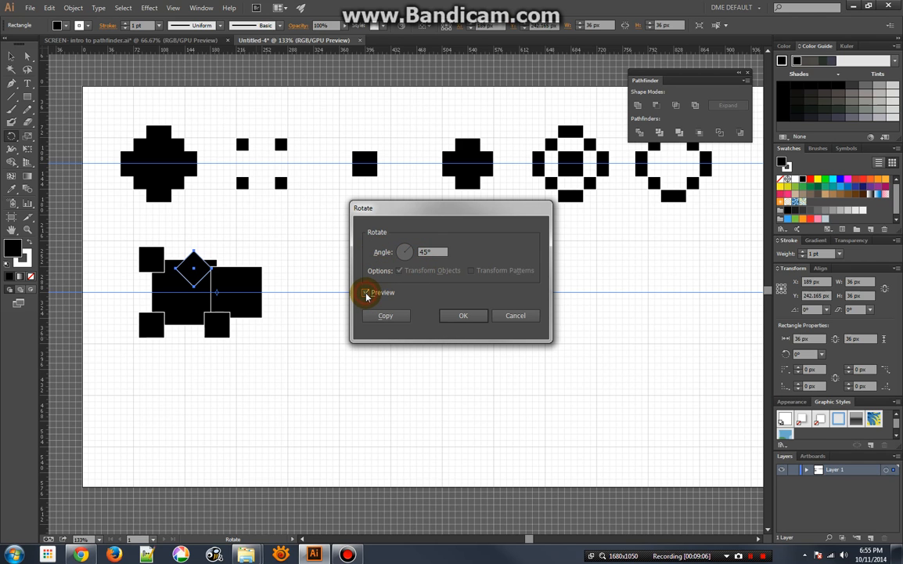
left_click(430, 251)
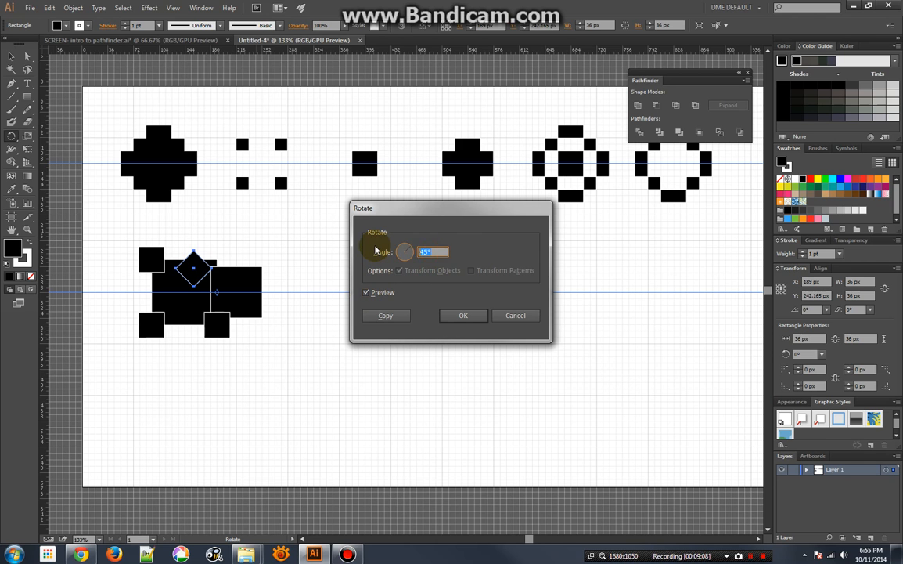
left_click(366, 293)
left_click(365, 293)
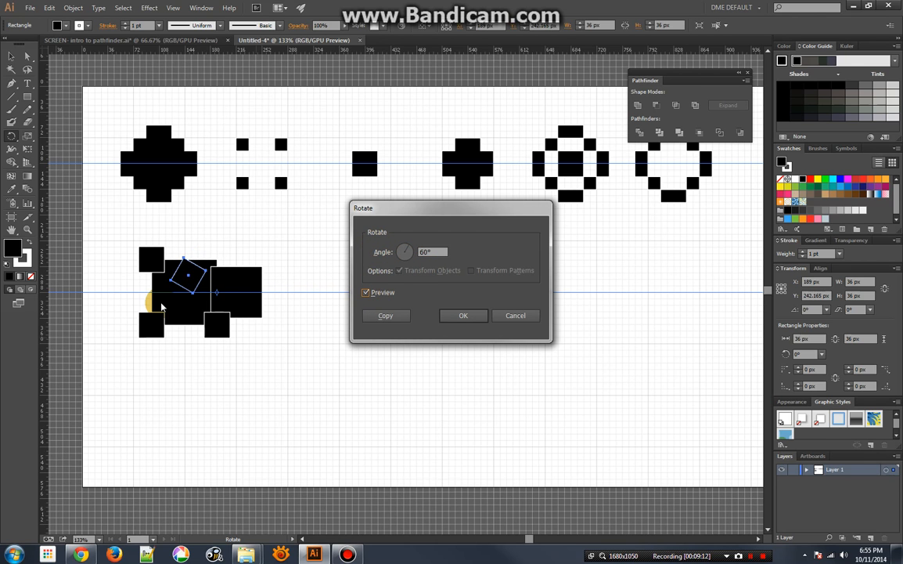
Create a copy of the small square rotated by -60°, and repeat the transformation once for a second copy
left_click(422, 251)
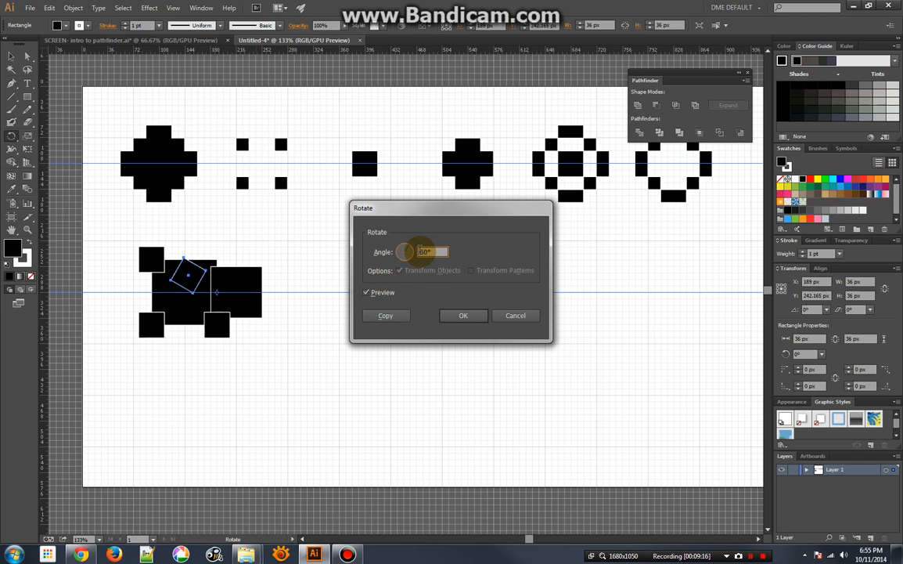
type("-")
left_click(366, 293)
left_click(368, 293)
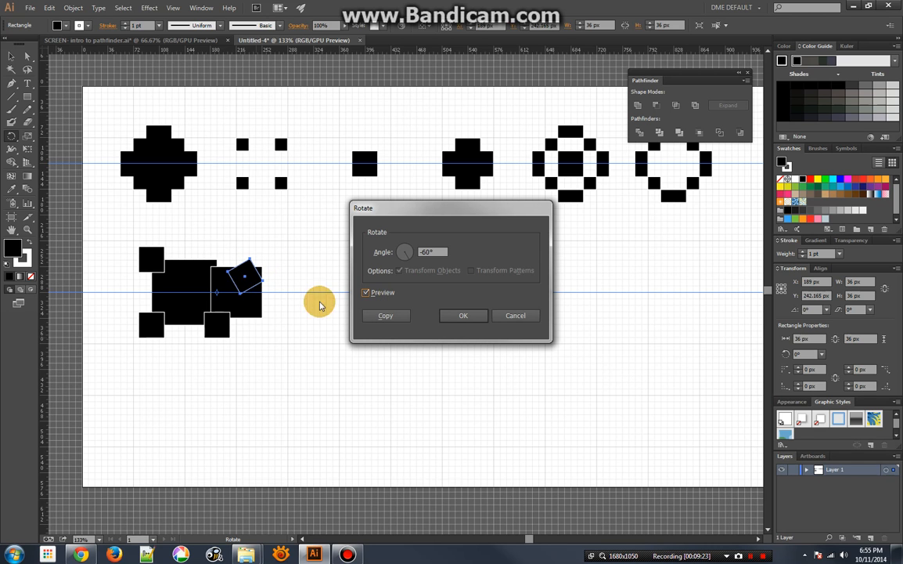
left_click(385, 315)
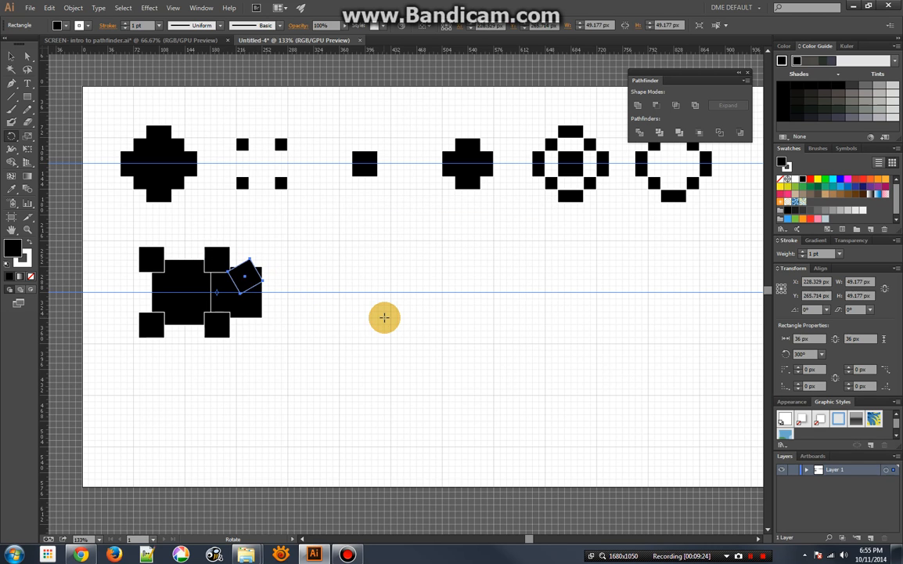
key("ctrl+d")
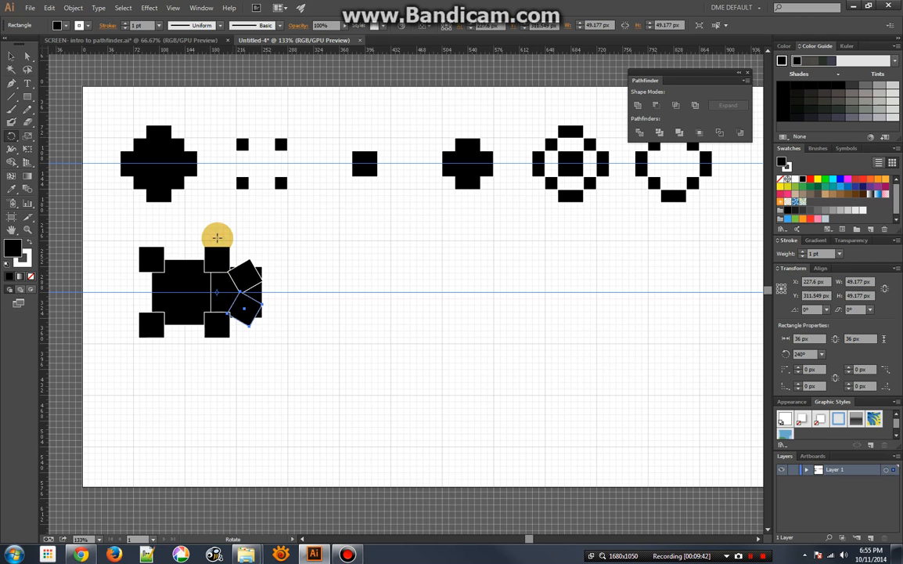
left_click(10, 137)
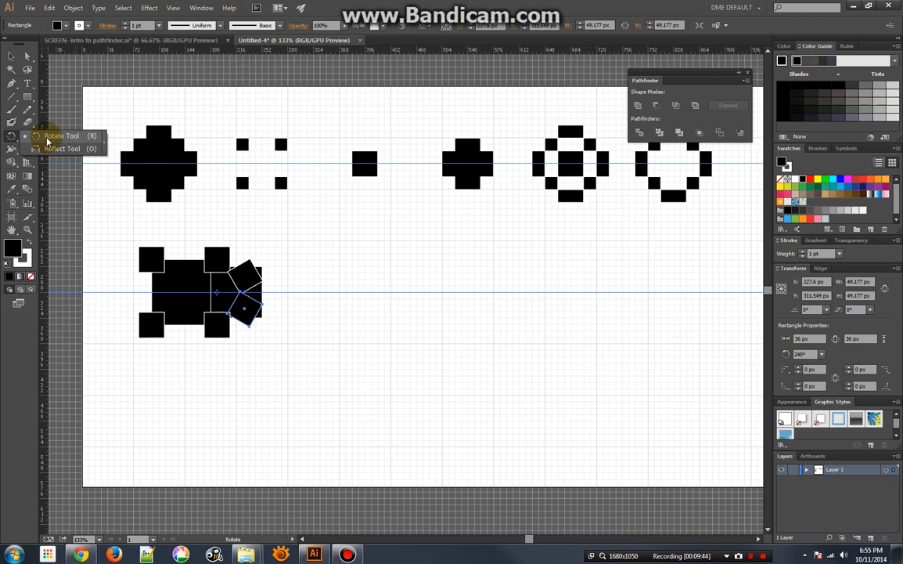
left_click(27, 137)
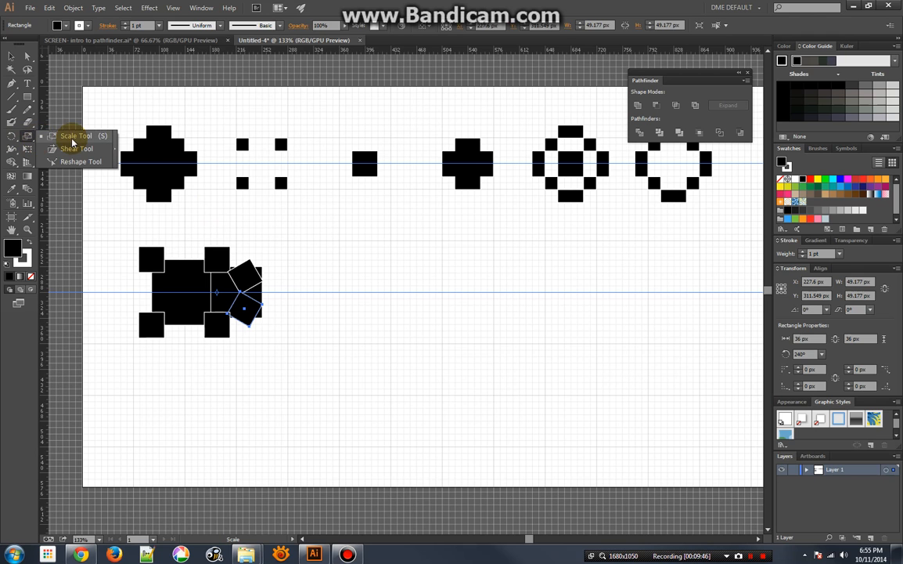
left_click(72, 137)
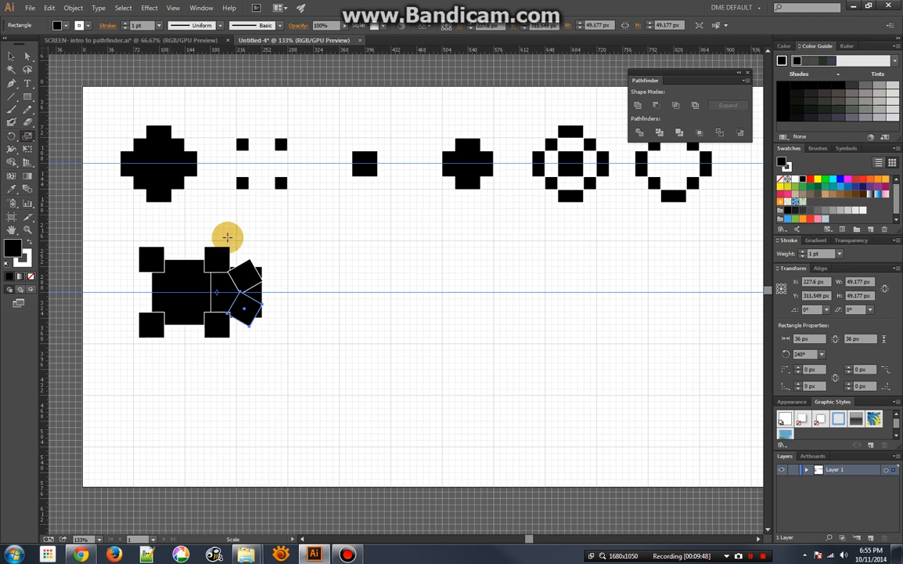
left_click(295, 286, "alt")
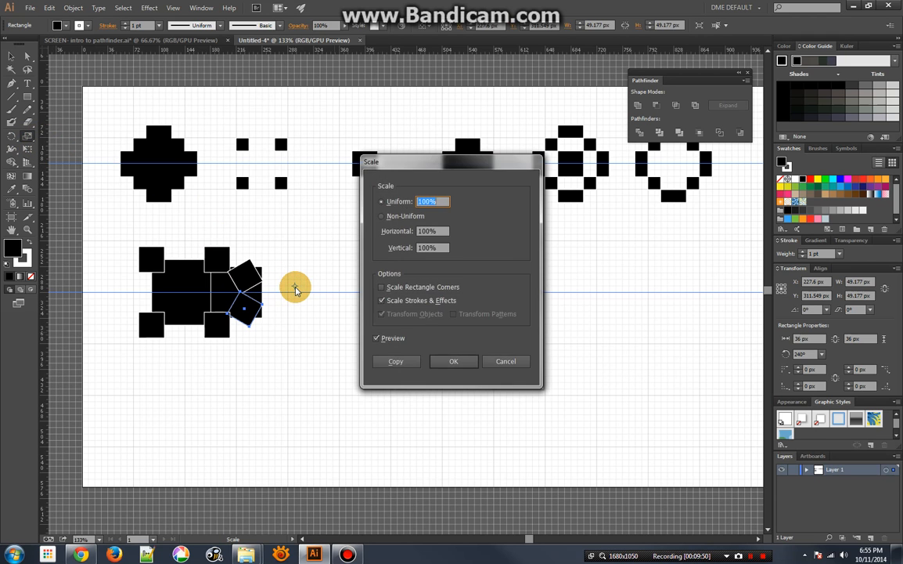
left_click(507, 362)
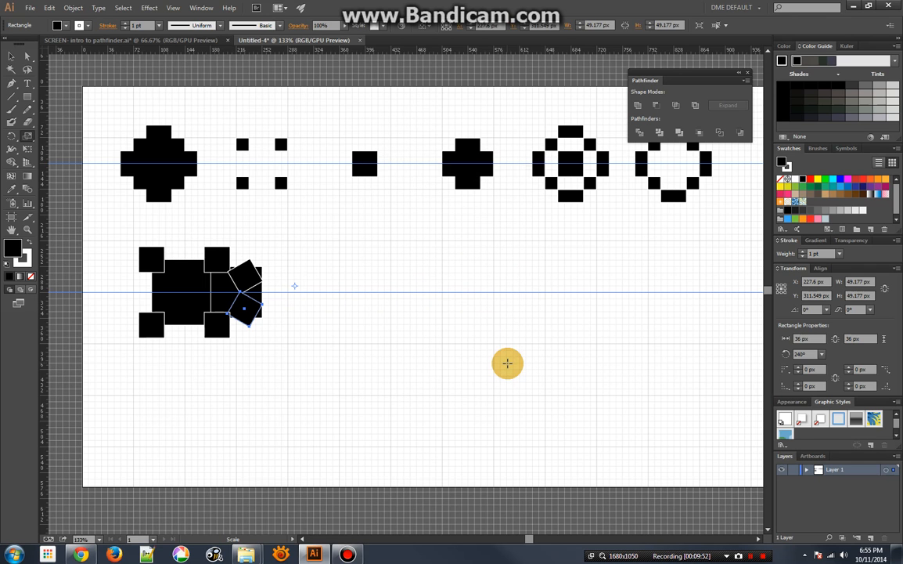